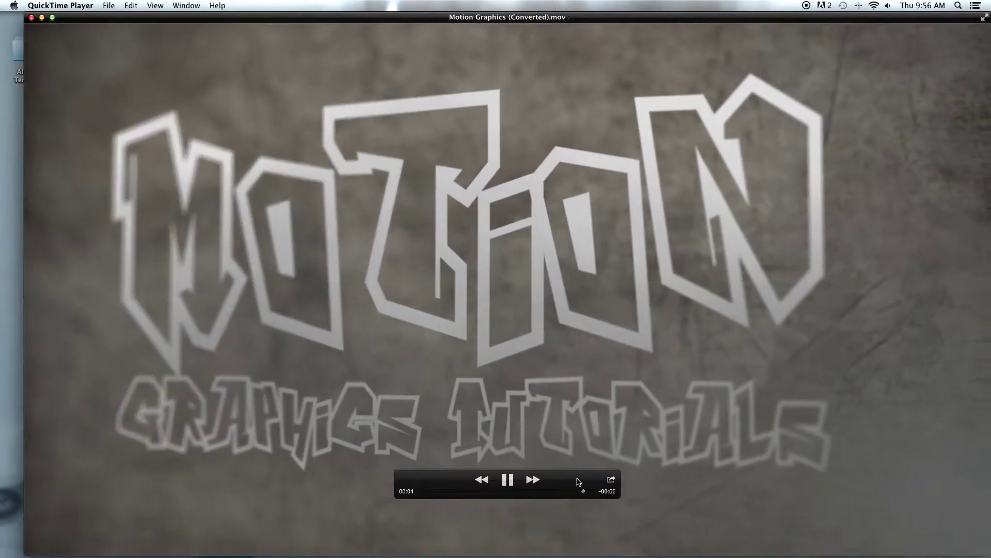
Preview the finished motion graphic and the free stock footage, airport stock footage and Cinestyle title clips in the Airport event
{"action": "left_click_drag", "start_coordinate": [599, 494], "coordinate": [424, 495]}
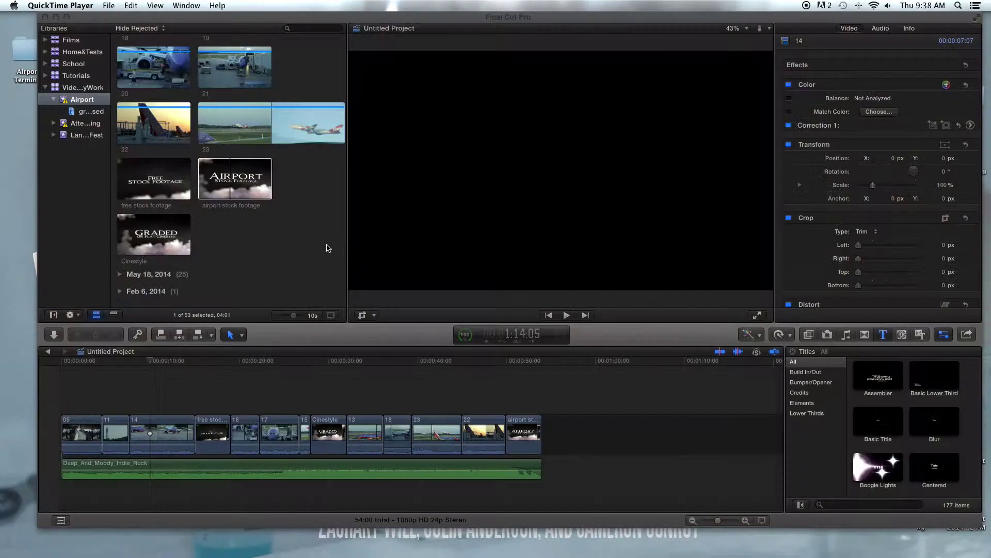
{"action": "left_click", "coordinate": [124, 179]}
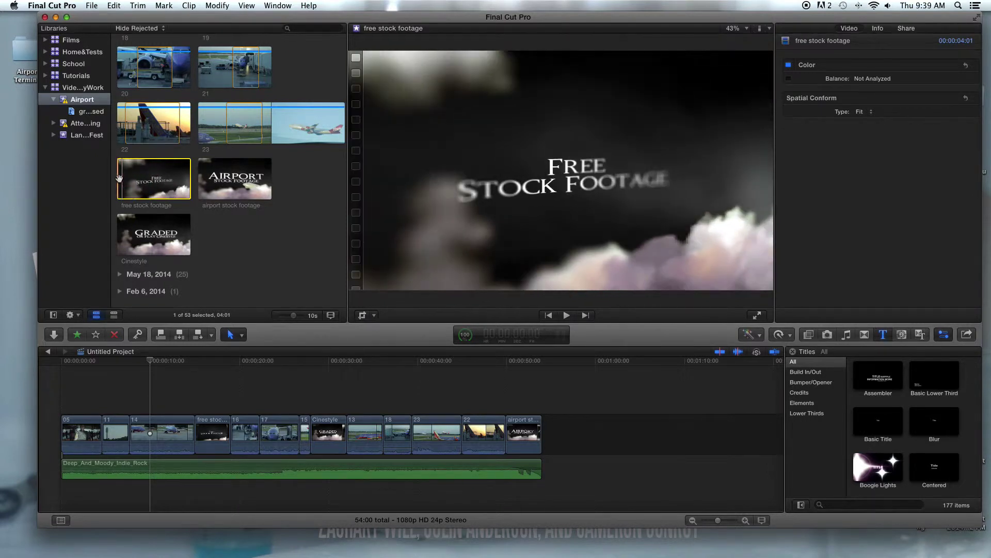
{"action": "key", "text": "space"}
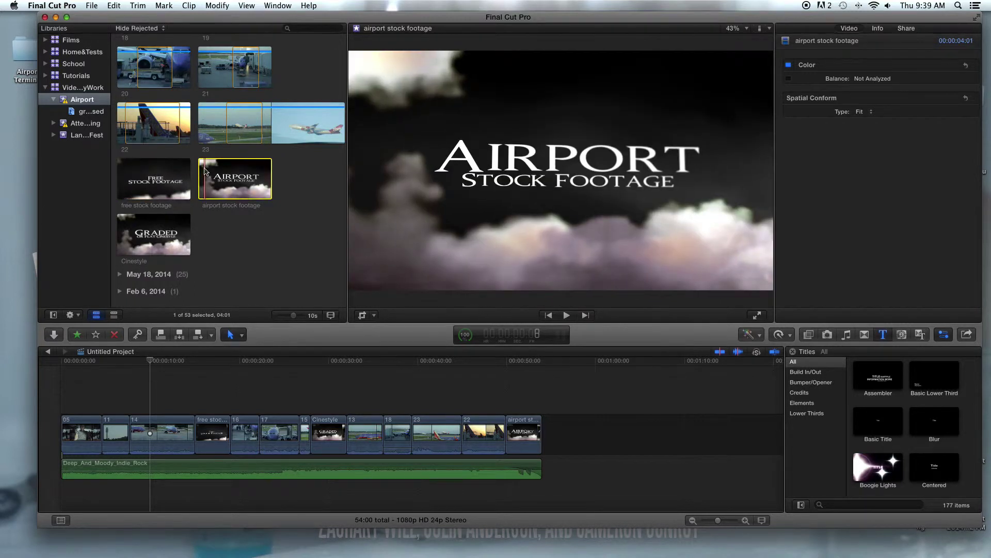
{"action": "key", "text": "space"}
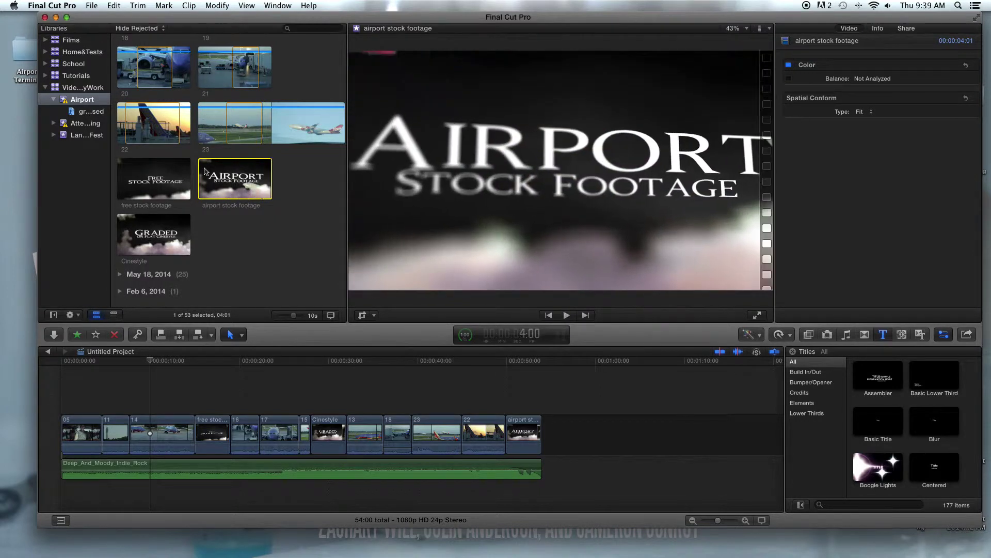
{"action": "left_click", "coordinate": [148, 235]}
{"action": "key", "text": "space"}
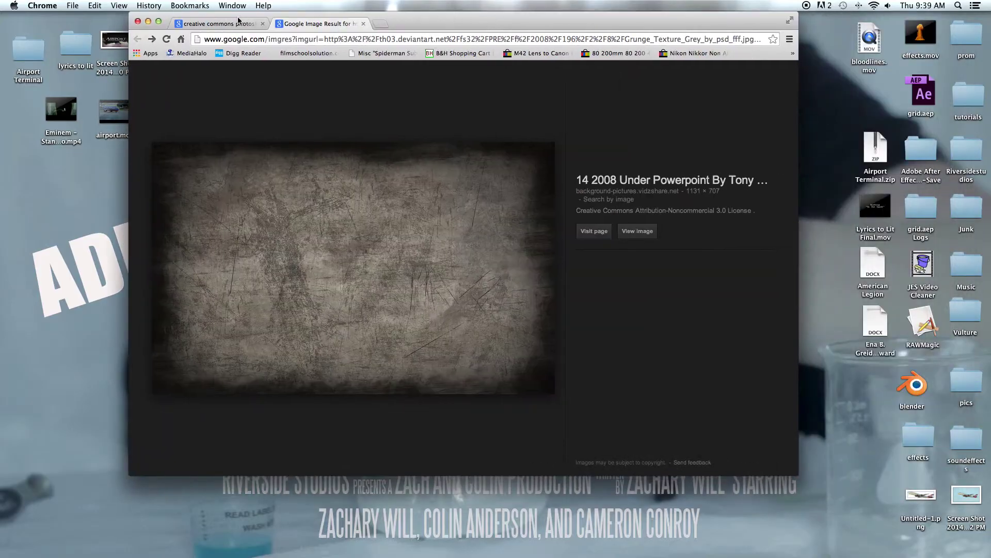
Browse the Google Images results for "creative commons photoshop textures" for a suitable background texture
{"action": "left_click", "coordinate": [231, 24]}
{"action": "scroll", "coordinate": [376, 155], "scroll_direction": "up", "scroll_amount": 10}
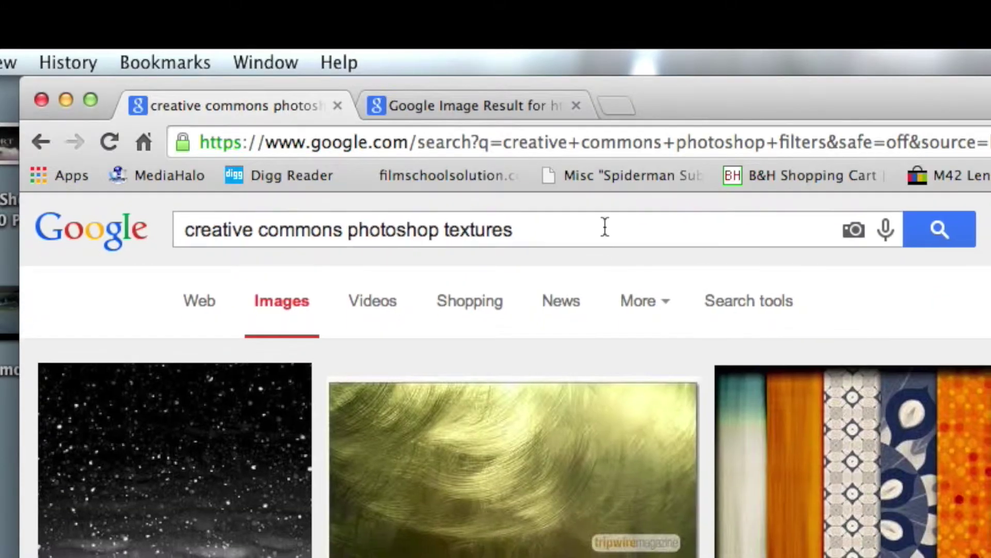
{"action": "left_click", "coordinate": [606, 227]}
{"action": "key", "text": "super+a"}
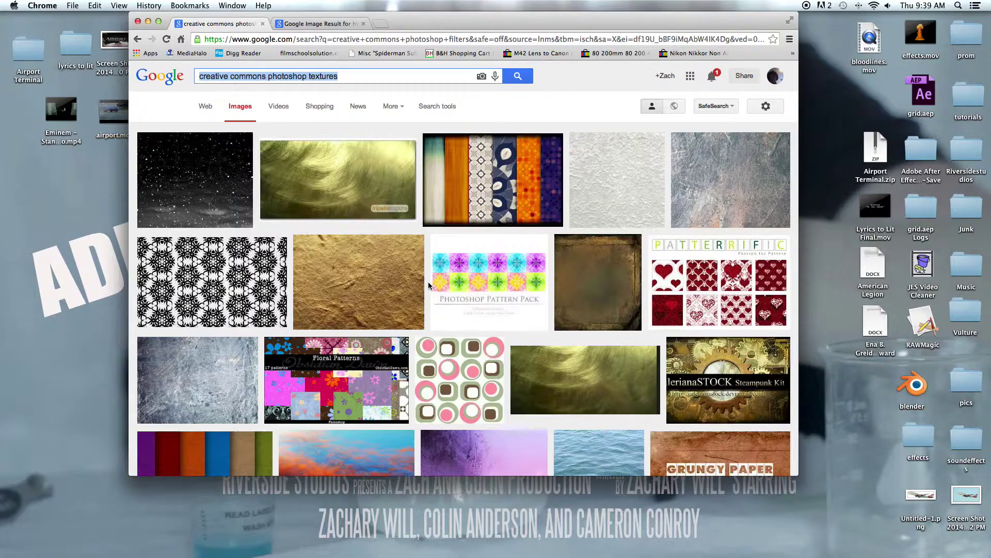
{"action": "scroll", "coordinate": [429, 287], "scroll_direction": "down", "scroll_amount": 10}
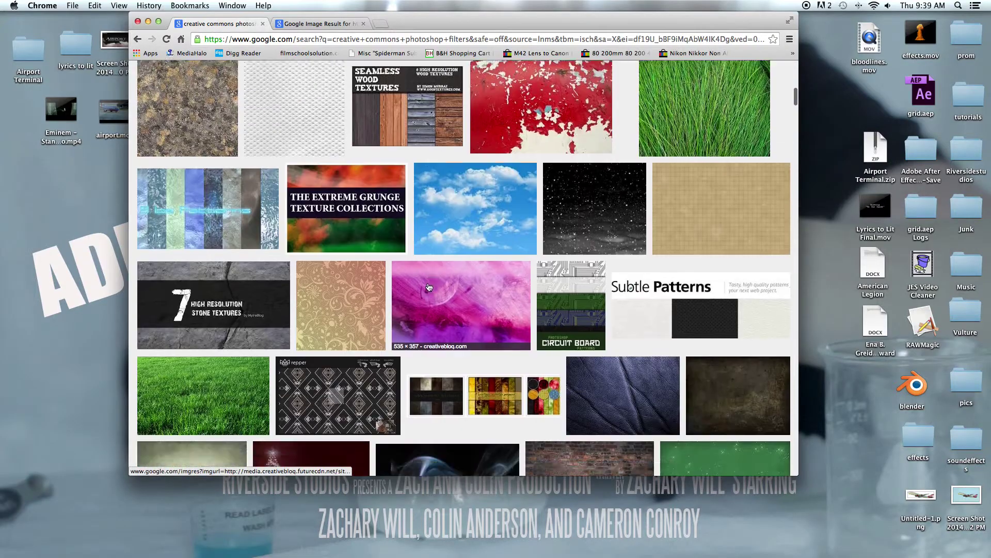
{"action": "scroll", "coordinate": [428, 287], "scroll_direction": "down", "scroll_amount": 10}
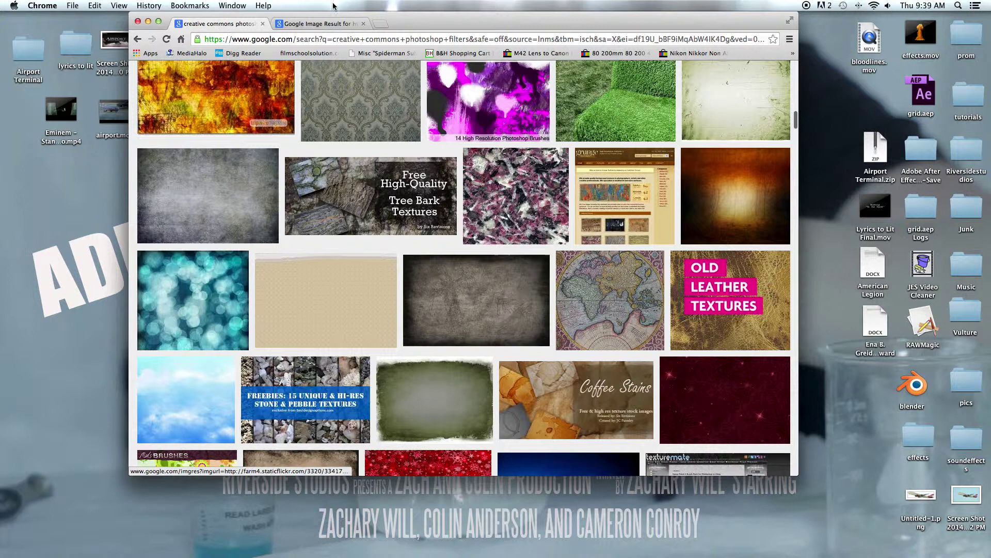
Open the grey grunge texture image at full size and save a copy to the desktop
{"action": "left_click", "coordinate": [317, 27]}
{"action": "left_click_drag", "start_coordinate": [476, 22], "coordinate": [606, 22]}
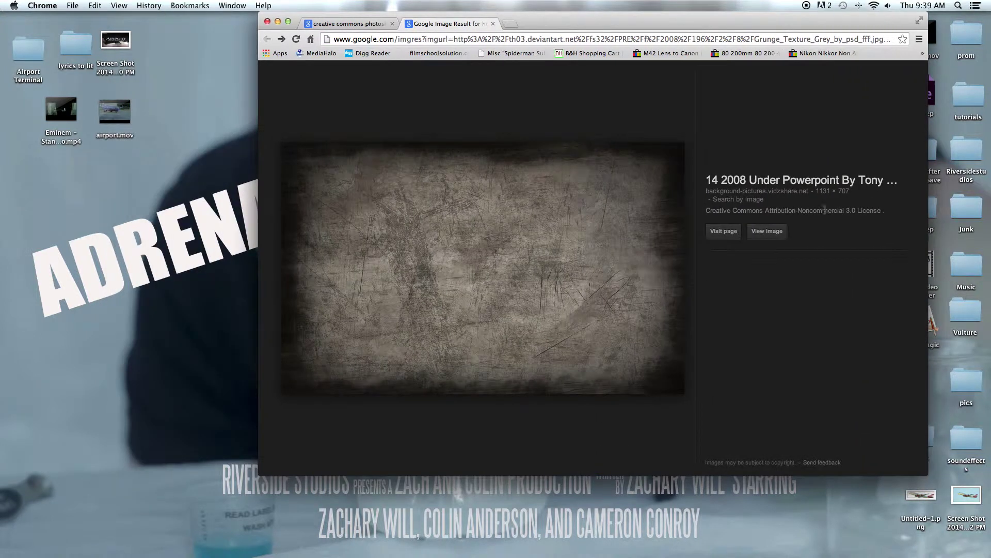
{"action": "left_click", "coordinate": [768, 231]}
{"action": "left_click_drag", "start_coordinate": [547, 192], "coordinate": [156, 255]}
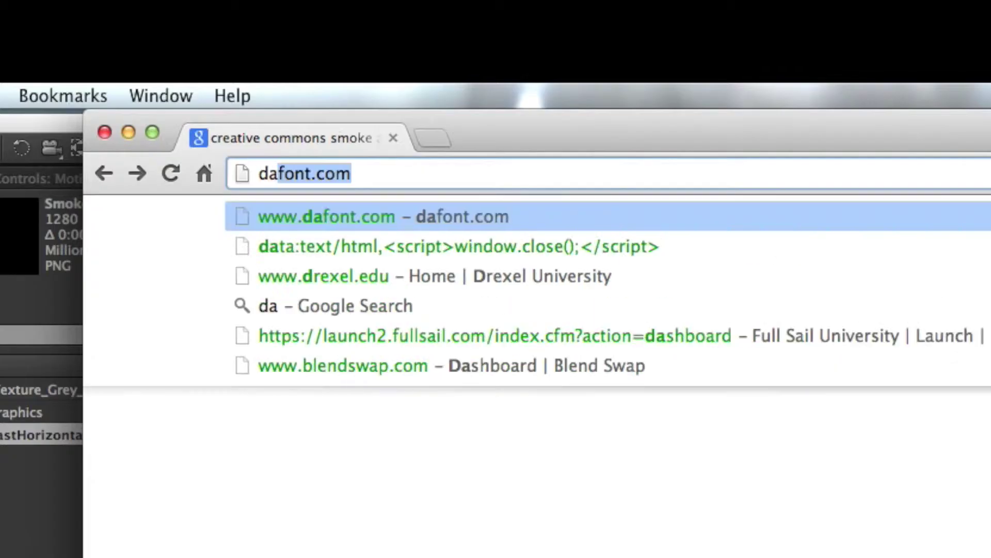
Go to dafont.com and open its Script > Graffiti font list
{"action": "type", "text": "font.com"}
{"action": "key", "text": "Return"}
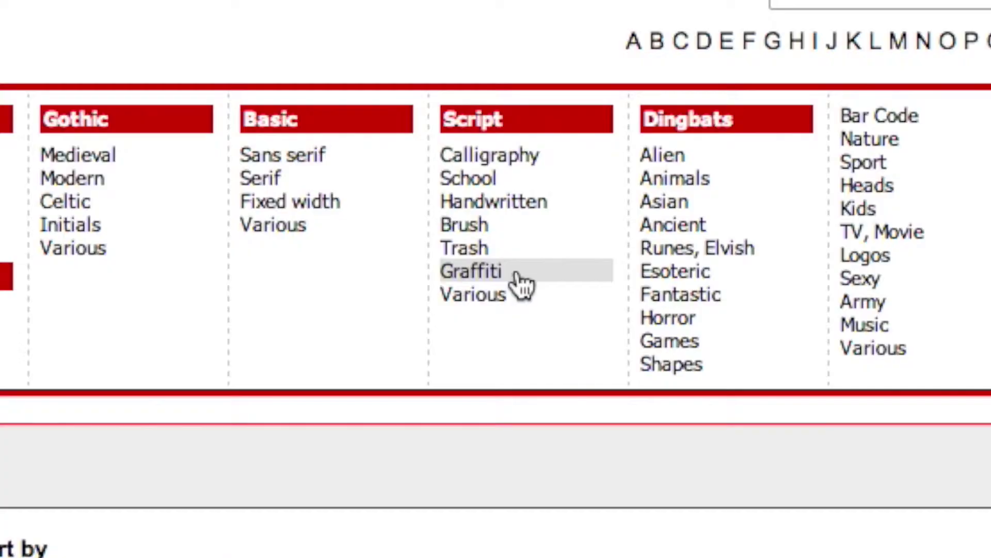
{"action": "left_click", "coordinate": [520, 283]}
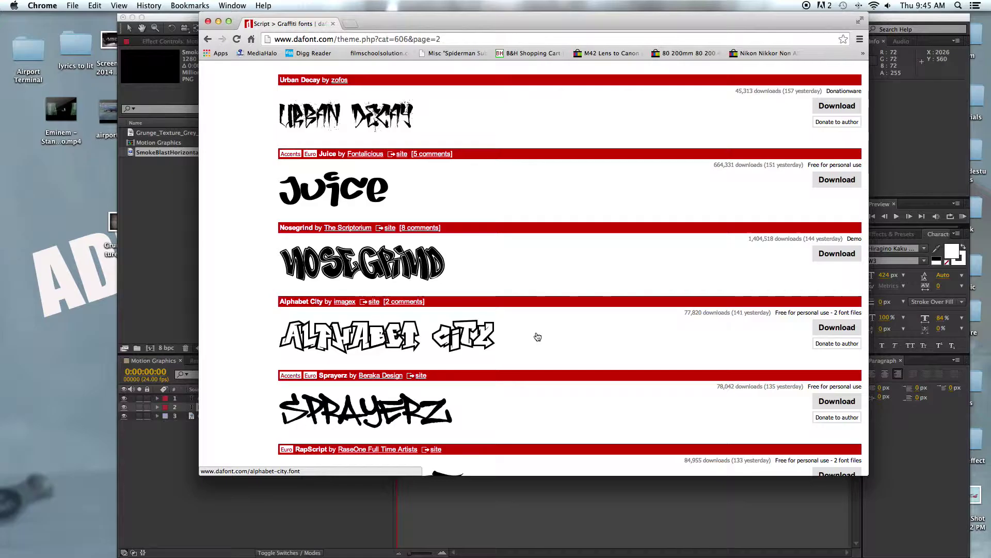
Download the Alphabet City font from the graffiti list and unpack alphabet_city.zip
{"action": "scroll", "coordinate": [494, 364], "scroll_direction": "down", "scroll_amount": 1}
{"action": "scroll", "coordinate": [491, 365], "scroll_direction": "down", "scroll_amount": 10}
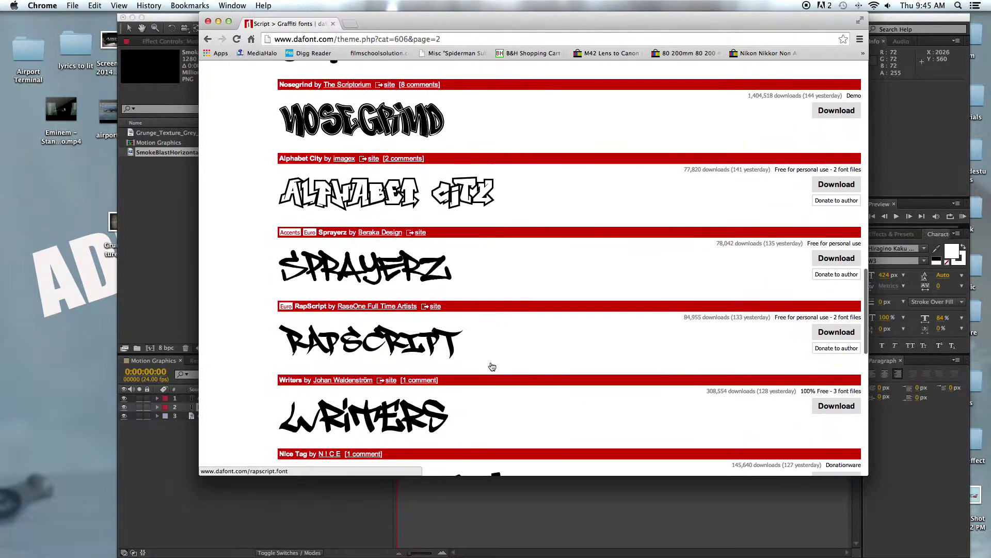
{"action": "scroll", "coordinate": [493, 365], "scroll_direction": "up", "scroll_amount": 4}
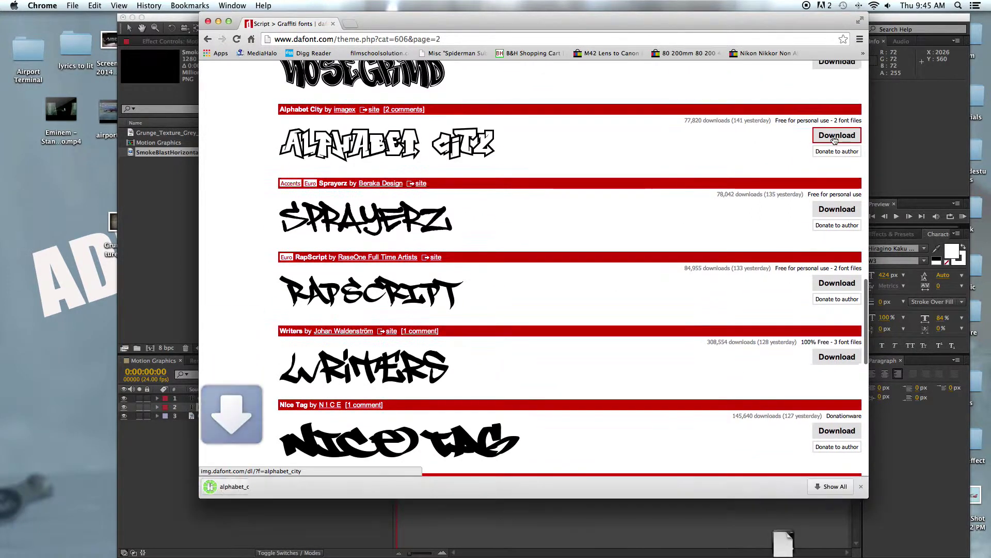
{"action": "left_click", "coordinate": [271, 486]}
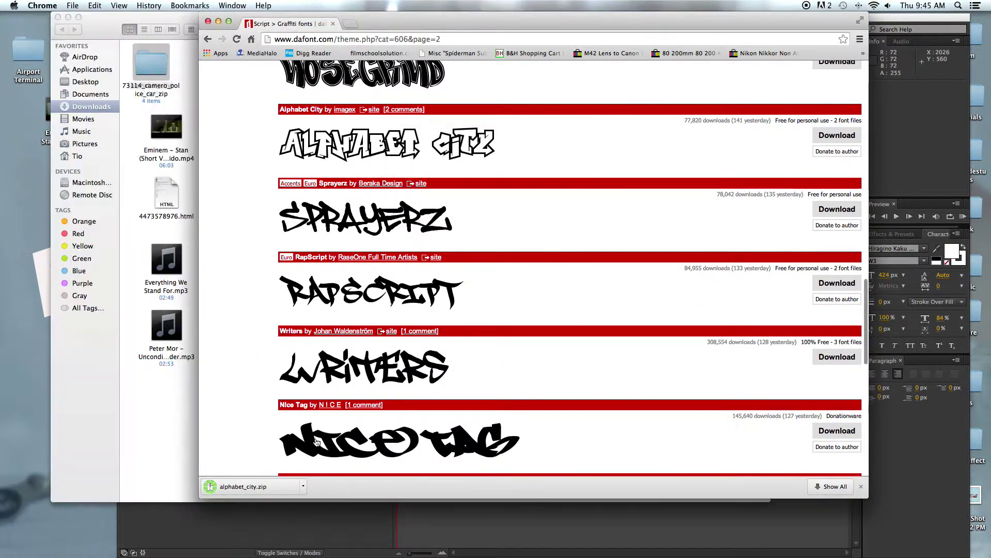
Install Alphabet City.ttf from the extracted alphabet_city folder and close the folder window
{"action": "left_click_drag", "start_coordinate": [148, 55], "coordinate": [316, 477]}
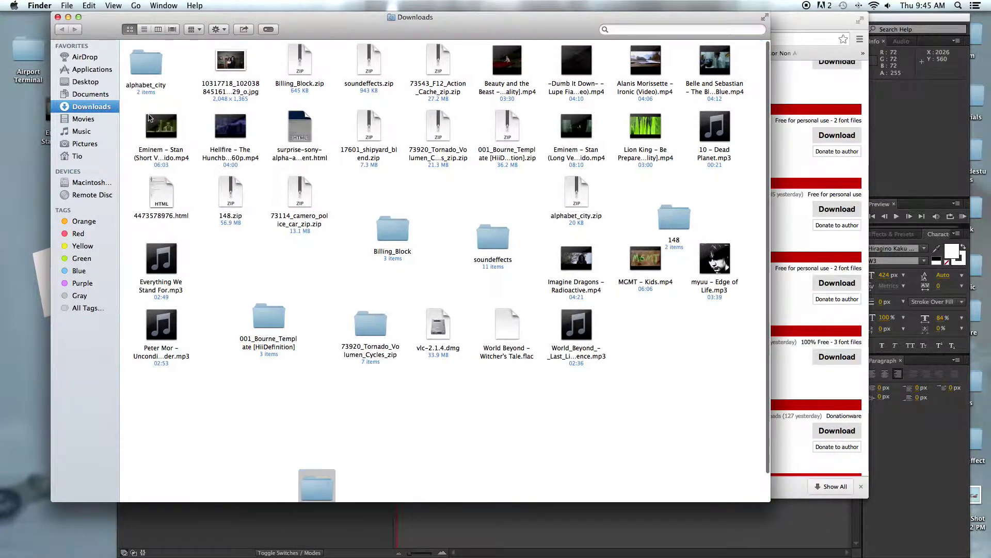
{"action": "double_click", "coordinate": [143, 70]}
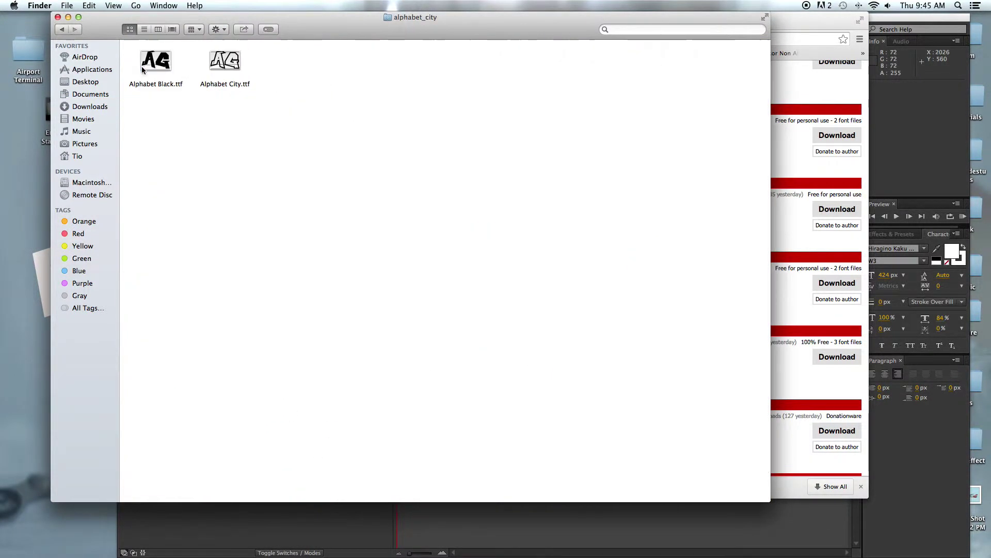
{"action": "double_click", "coordinate": [227, 62]}
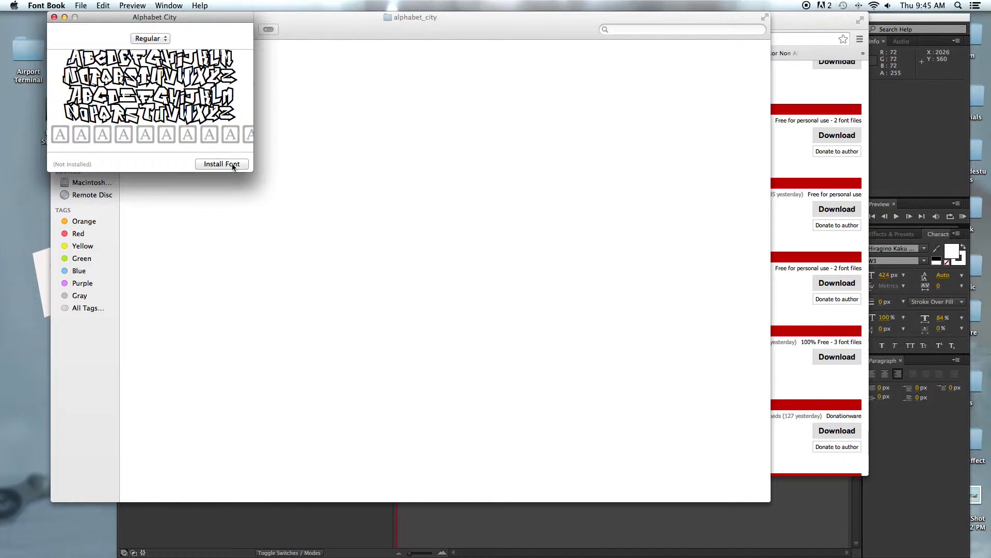
{"action": "left_click", "coordinate": [232, 164]}
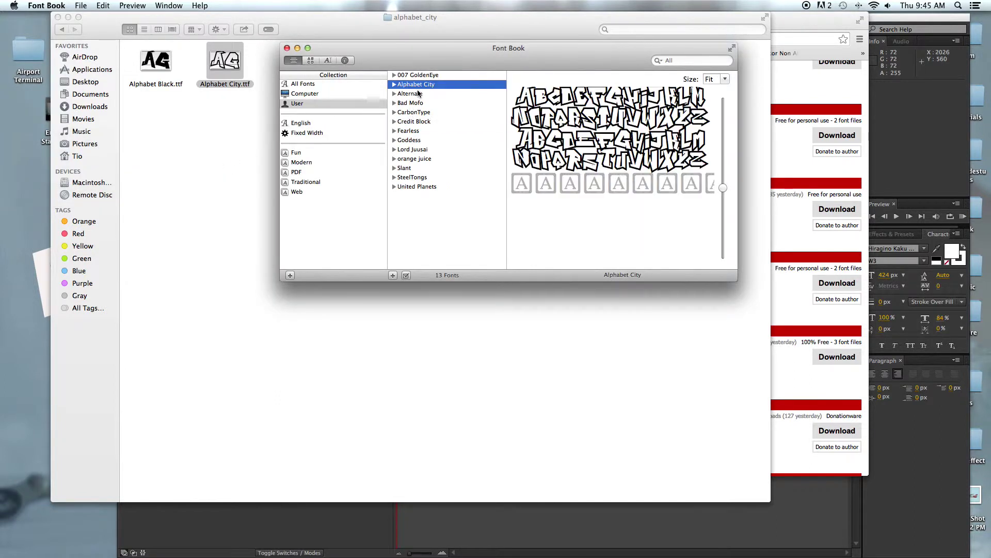
{"action": "left_click_drag", "start_coordinate": [340, 144], "coordinate": [296, 151]}
{"action": "left_click", "coordinate": [62, 21]}
{"action": "left_click", "coordinate": [58, 16]}
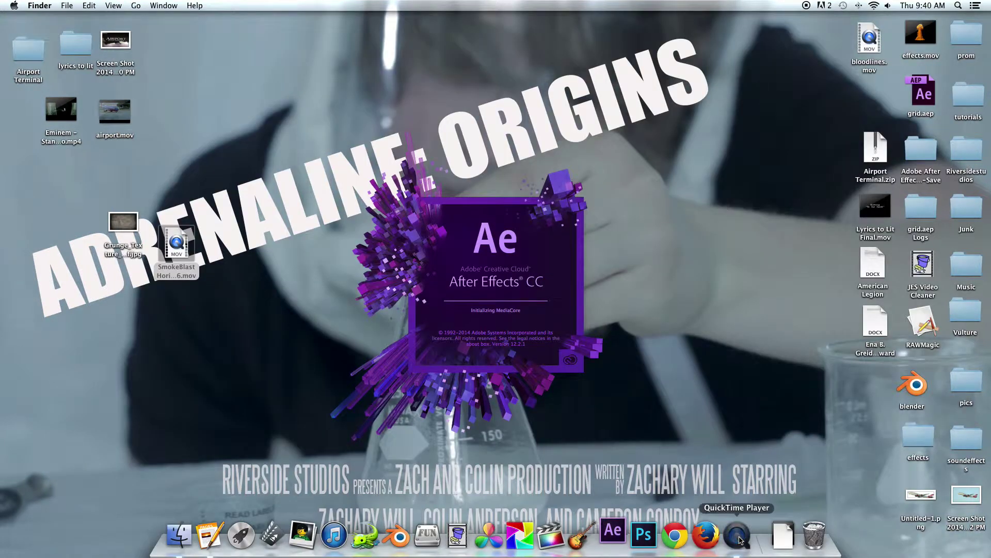
Switch to After Effects and import Grunge_Texture_Grey_by_psd_fff.jpg and SmokeBlastHorizontal_0001-0126.mov from the desktop into the project
{"action": "right_click", "coordinate": [740, 541]}
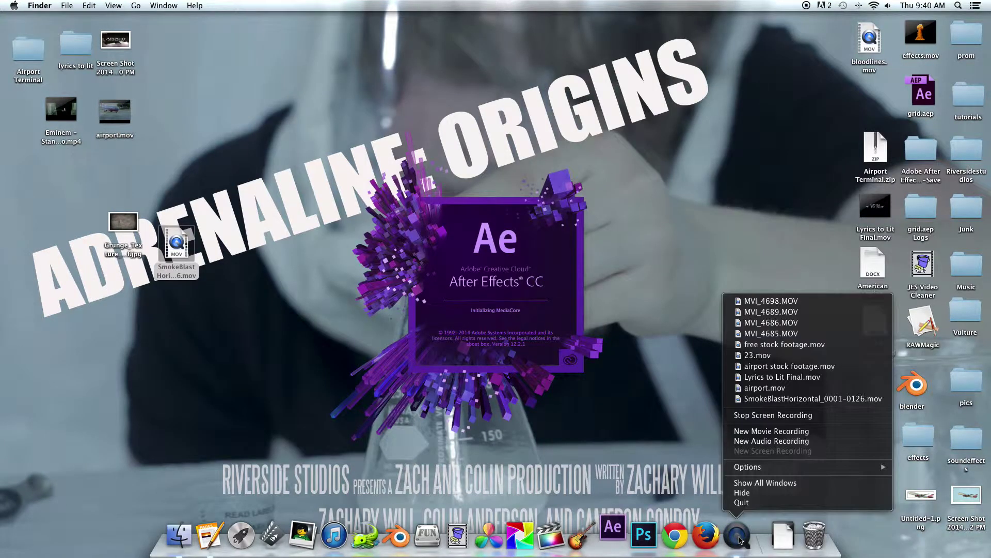
{"action": "left_click", "coordinate": [684, 494]}
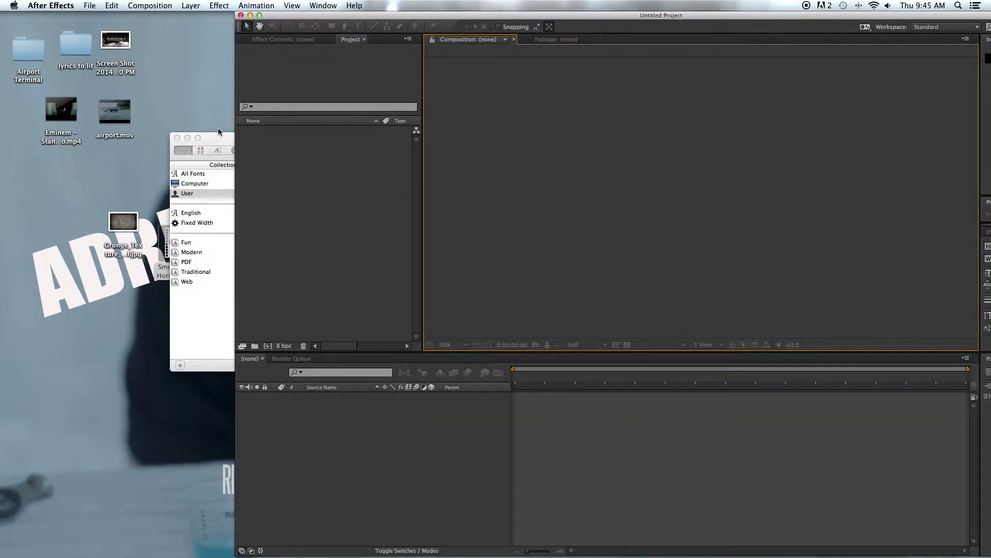
{"action": "left_click", "coordinate": [212, 294]}
{"action": "left_click_drag", "start_coordinate": [103, 212], "coordinate": [171, 279]}
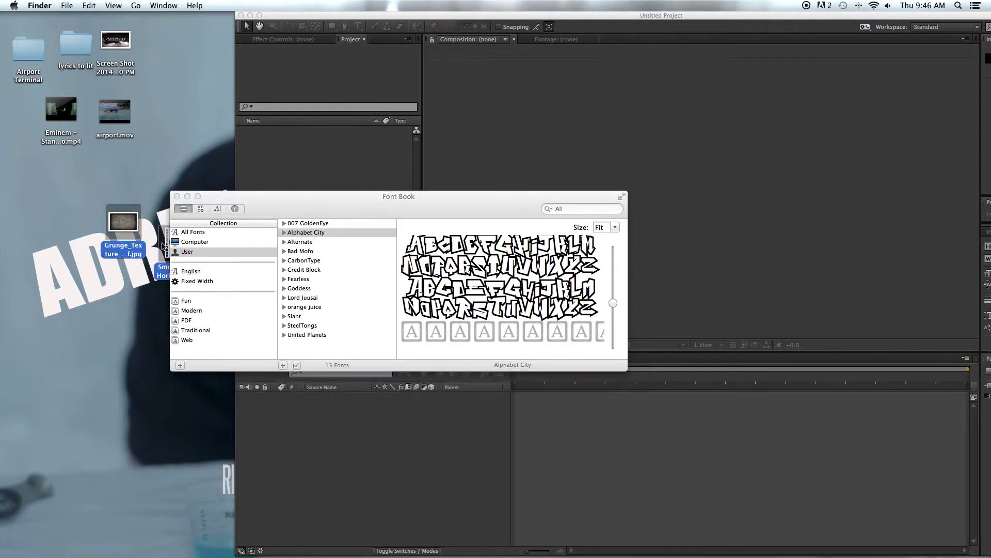
{"action": "left_click_drag", "start_coordinate": [123, 222], "coordinate": [365, 177]}
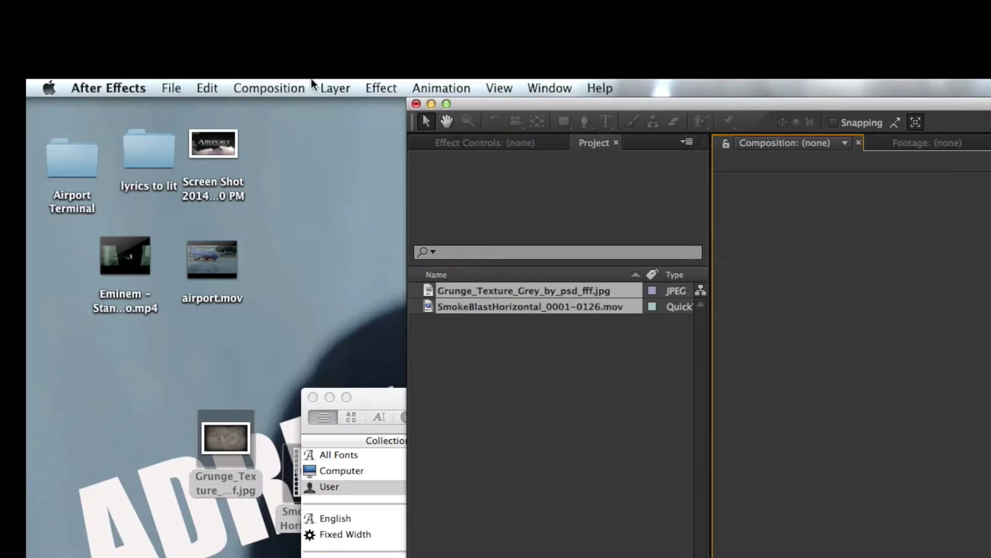
Create a new composition named Motion Graphics with the HDTV 1080 24 preset
{"action": "left_click", "coordinate": [164, 5]}
{"action": "left_click", "coordinate": [227, 15]}
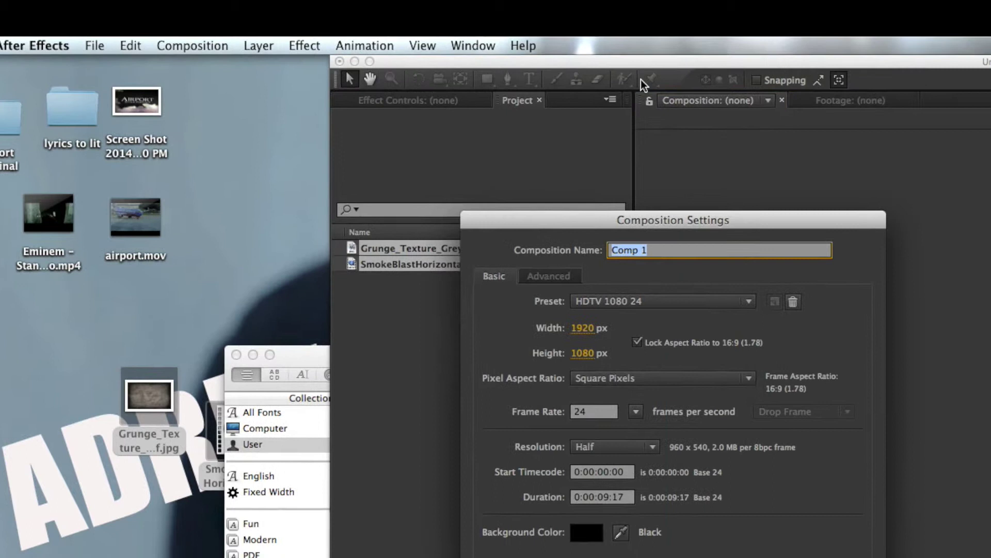
{"action": "key", "text": "BackSpace"}
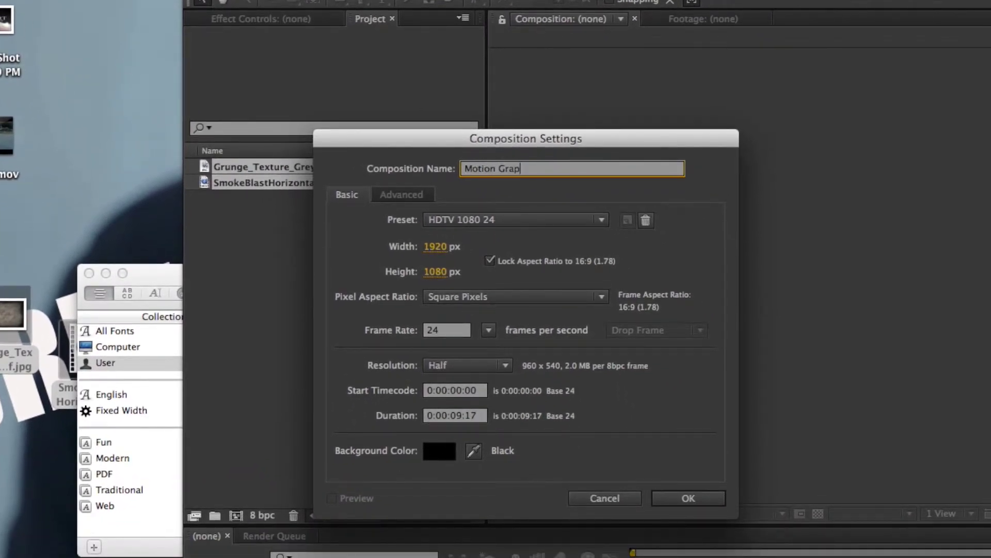
{"action": "key", "text": "Return"}
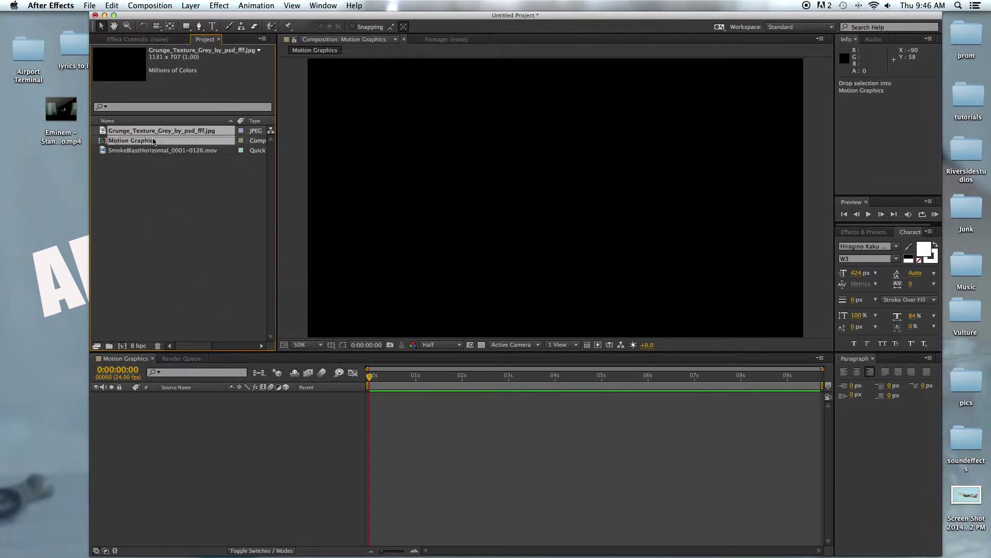
Add the grunge texture image to the Motion Graphics composition and scale it to 170%
{"action": "left_click_drag", "start_coordinate": [153, 141], "coordinate": [152, 137]}
{"action": "left_click_drag", "start_coordinate": [174, 416], "coordinate": [177, 413]}
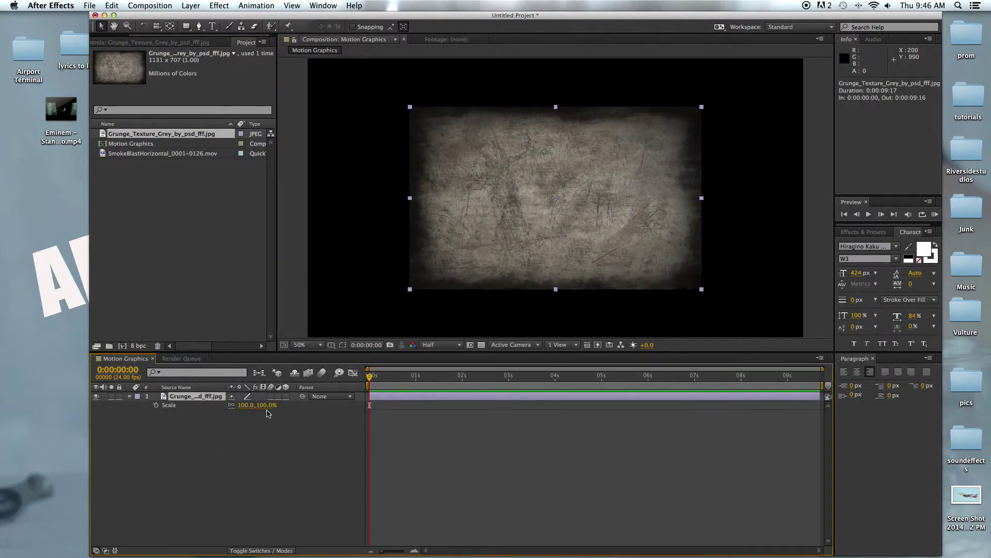
{"action": "left_click_drag", "start_coordinate": [266, 406], "coordinate": [307, 408]}
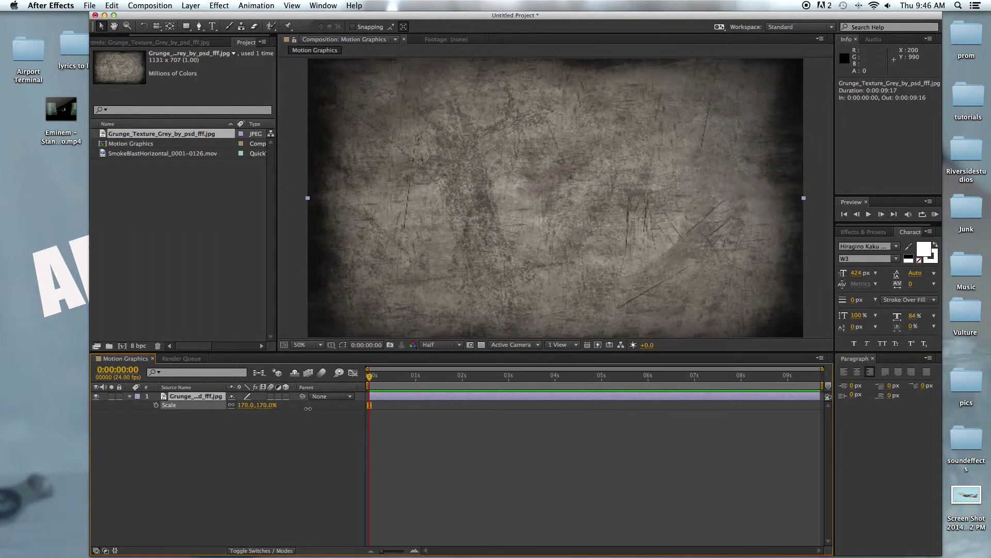
Add a text layer reading "Motion" over the grunge background
{"action": "key", "text": "comma"}
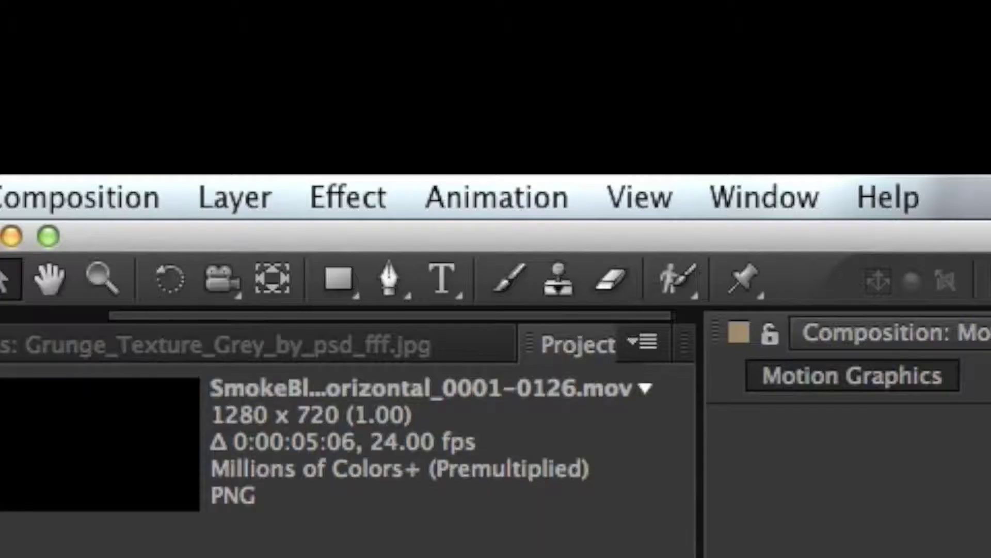
{"action": "left_click", "coordinate": [243, 27]}
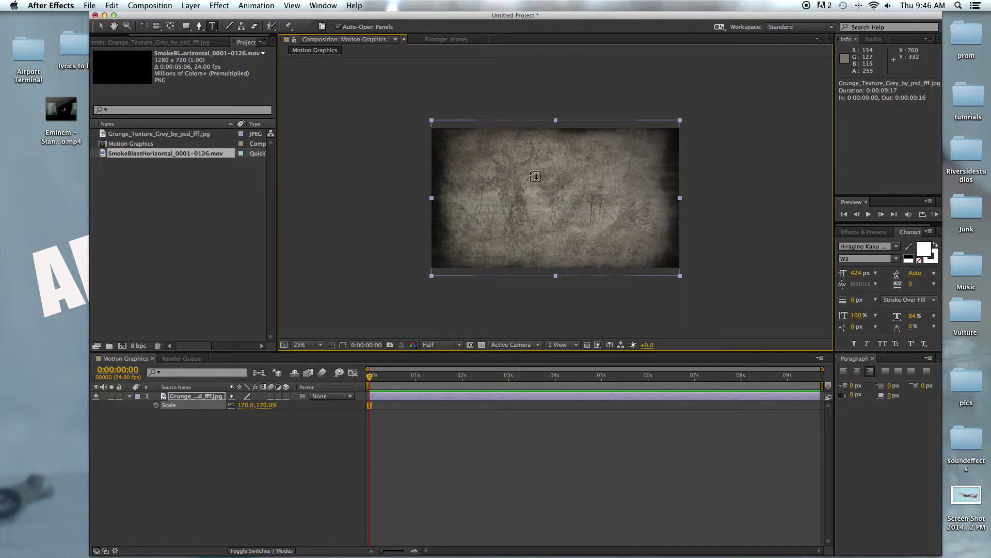
{"action": "left_click", "coordinate": [530, 179]}
{"action": "type", "text": "Motion"}
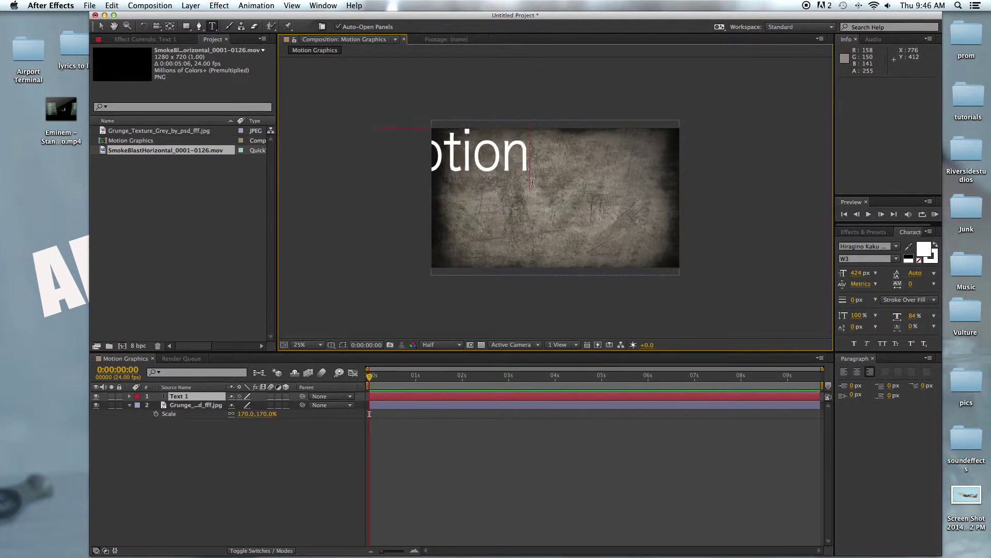
Change the "Motion" text to the Alphabet City font and position it in the upper middle of the grunge background
{"action": "left_click_drag", "start_coordinate": [533, 174], "coordinate": [210, 124]}
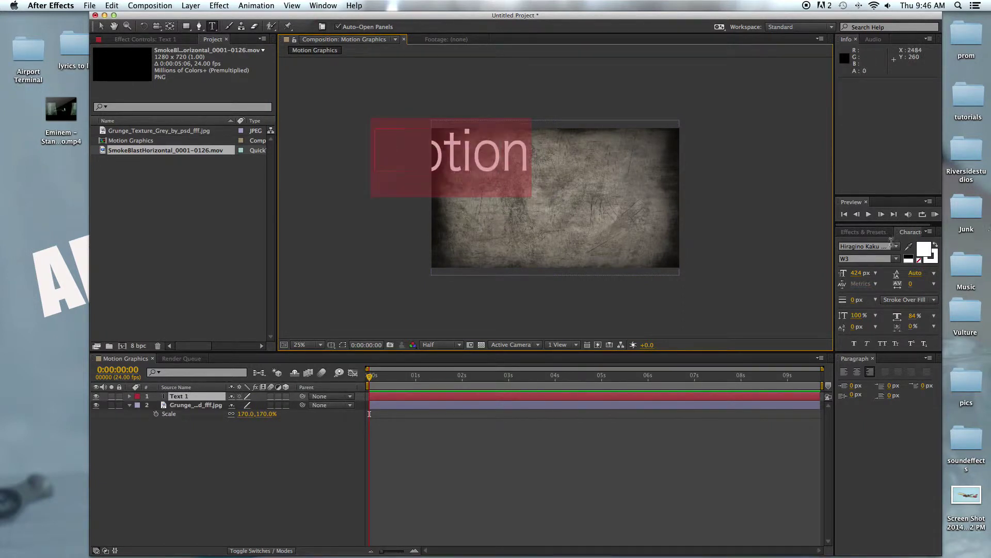
{"action": "left_click", "coordinate": [892, 246]}
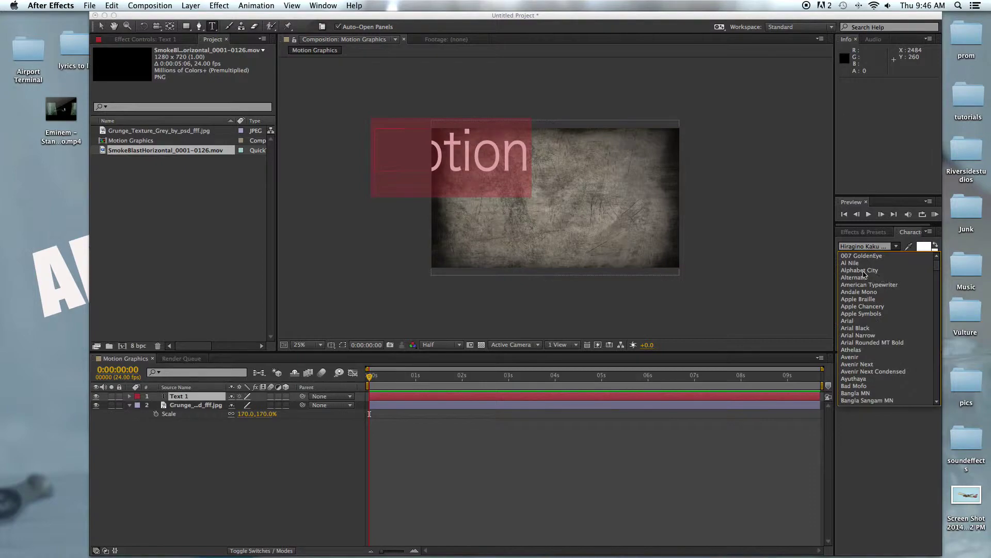
{"action": "left_click", "coordinate": [860, 270]}
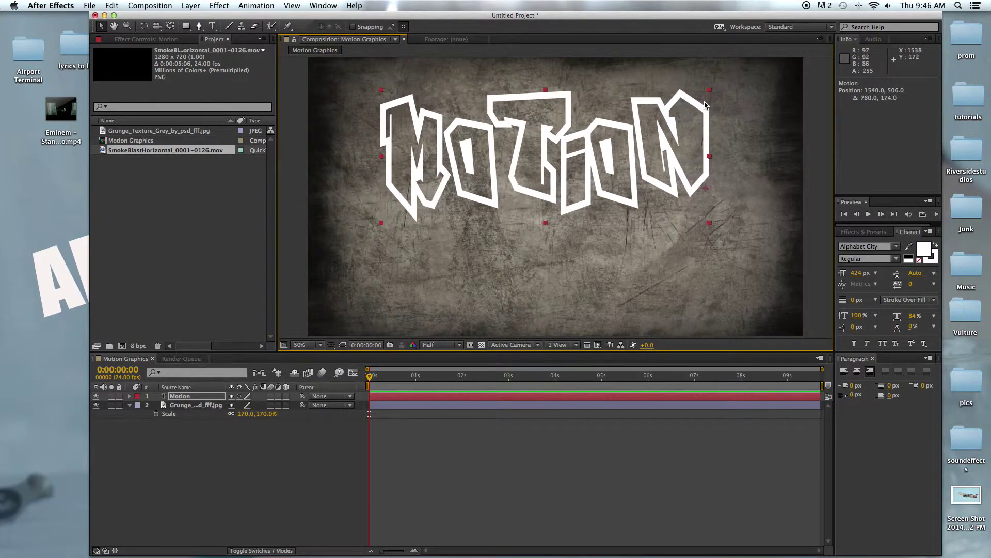
{"action": "left_click", "coordinate": [197, 398]}
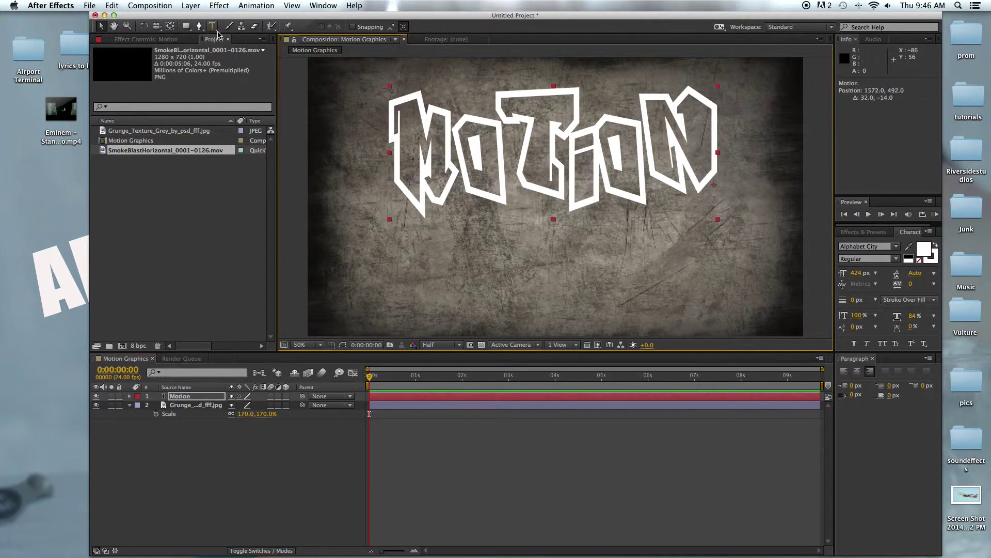
Add a second text layer reading "Graphics Tutorials" in Alphabet City below the "Motion" text
{"action": "left_click", "coordinate": [212, 27]}
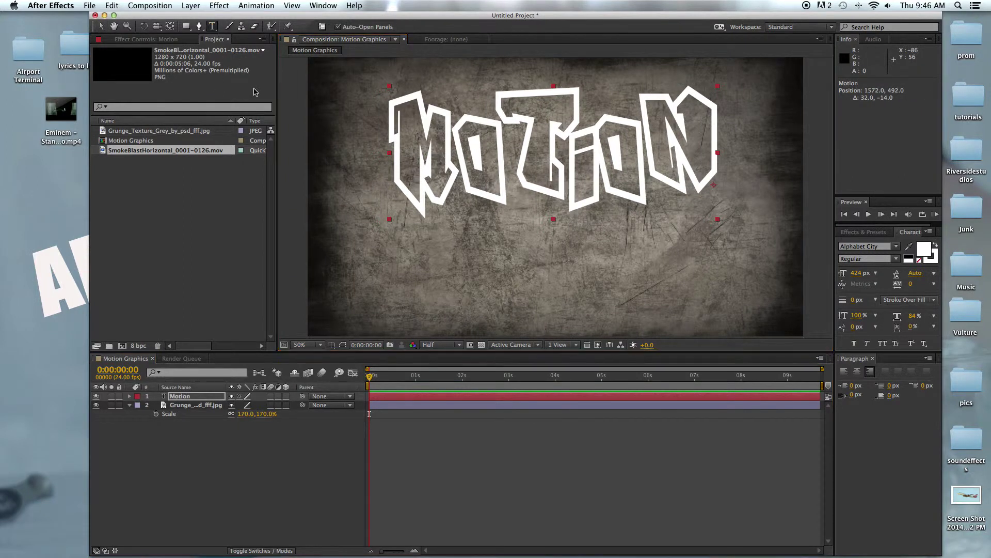
{"action": "left_click", "coordinate": [473, 281]}
{"action": "type", "text": "GRAP"}
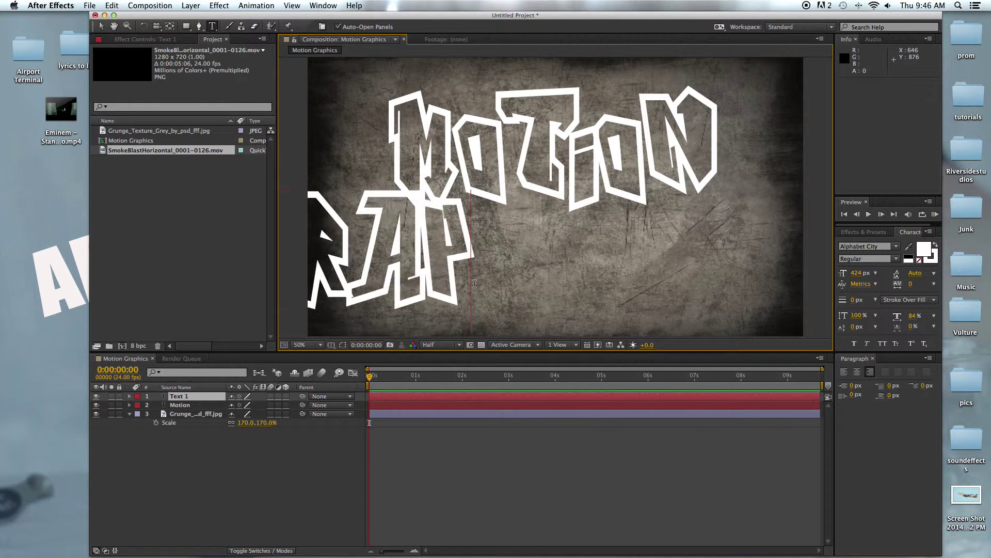
{"action": "type", "text": "HICS TU"}
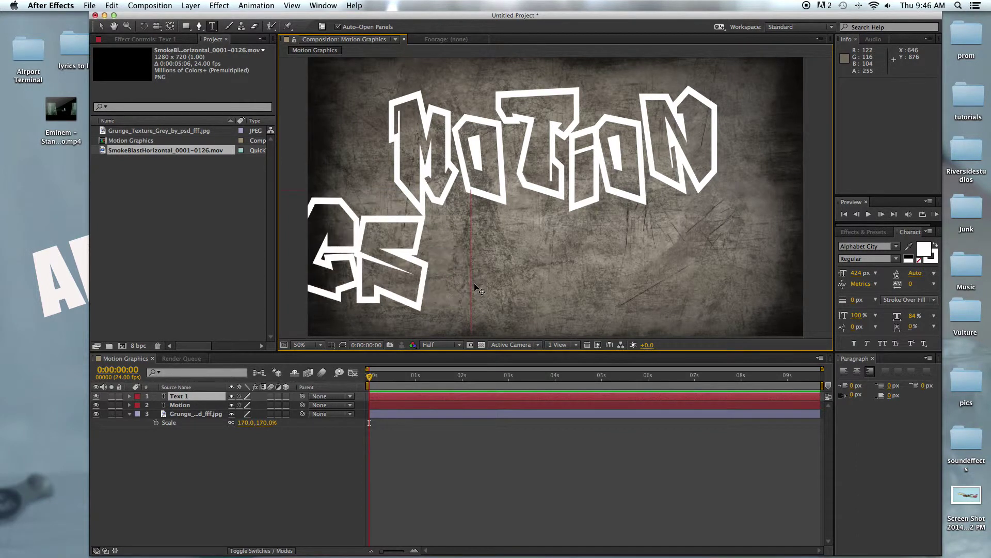
{"action": "type", "text": "TORIALS"}
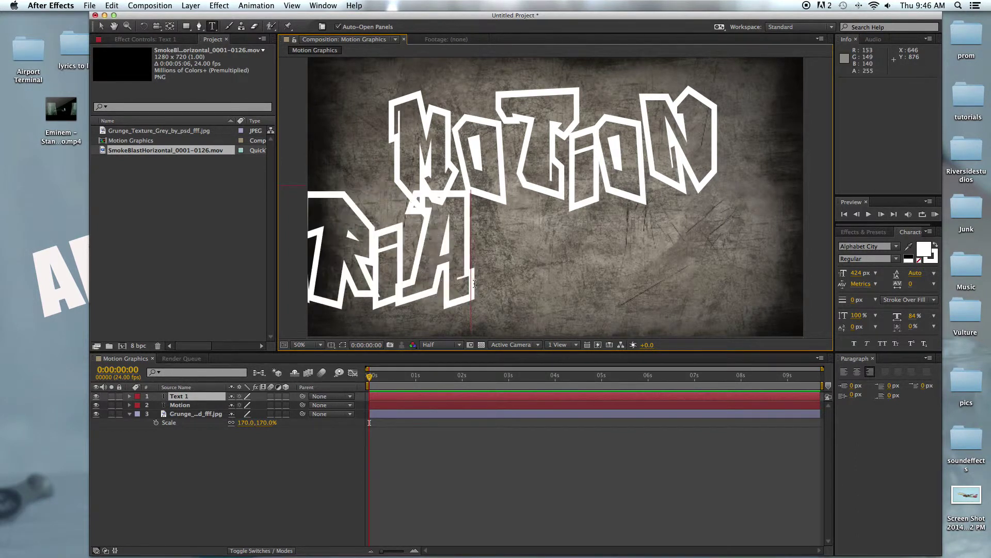
Set the "Graphics Tutorials" font size to 113 px and move the line fully into frame below "Motion"
{"action": "key", "text": "shift+Left"}
{"action": "key", "text": "shift+Left"}
{"action": "key", "text": "shift+Left"}
{"action": "key", "text": "shift+Left"}
{"action": "key", "text": "shift+Left"}
{"action": "key", "text": "shift+Left"}
{"action": "key", "text": "shift+Left"}
{"action": "key", "text": "shift+Left"}
{"action": "left_click_drag", "start_coordinate": [857, 273], "coordinate": [699, 285]}
{"action": "left_click", "coordinate": [101, 26]}
{"action": "left_click_drag", "start_coordinate": [366, 276], "coordinate": [635, 288]}
{"action": "key", "text": "super+t"}
{"action": "left_click_drag", "start_coordinate": [739, 284], "coordinate": [281, 268]}
{"action": "left_click", "coordinate": [855, 273]}
{"action": "triple_click", "coordinate": [505, 270]}
{"action": "left_click", "coordinate": [855, 274]}
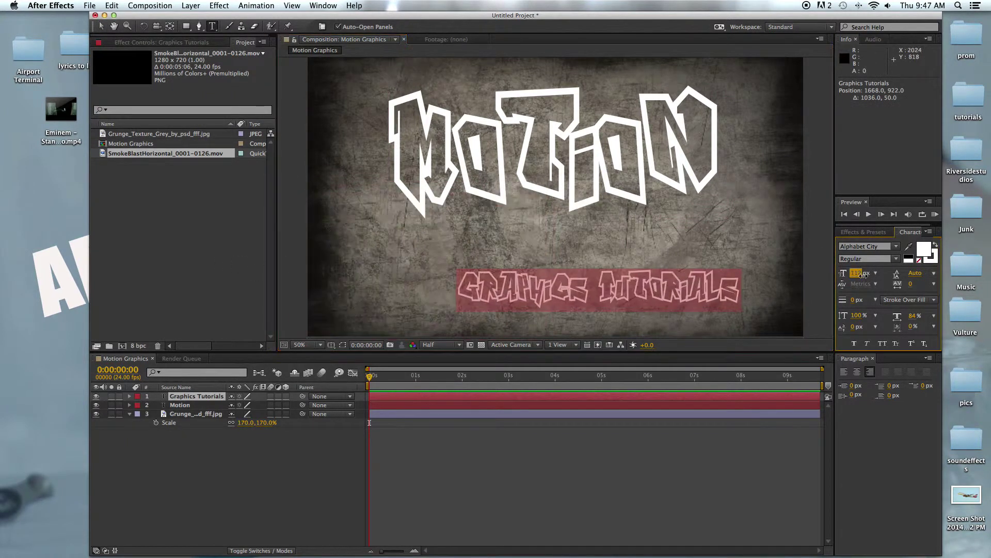
Place "Graphics Tutorials" directly beneath "Motion", with "Motion" sized to 369 px and the two lines centred in the frame
{"action": "left_click", "coordinate": [101, 25]}
{"action": "left_click_drag", "start_coordinate": [591, 284], "coordinate": [548, 247]}
{"action": "left_click", "coordinate": [180, 405]}
{"action": "left_click_drag", "start_coordinate": [549, 149], "coordinate": [549, 176]}
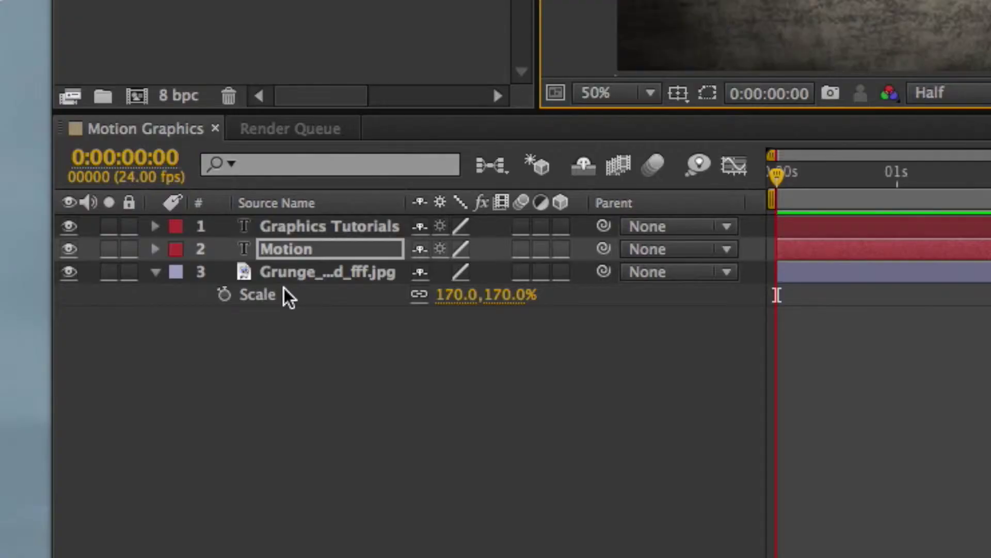
Make the Graphics Tutorials, Motion and grunge texture layers 3D layers
{"action": "left_click", "coordinate": [349, 231]}
{"action": "left_click", "coordinate": [327, 249], "text": "shift"}
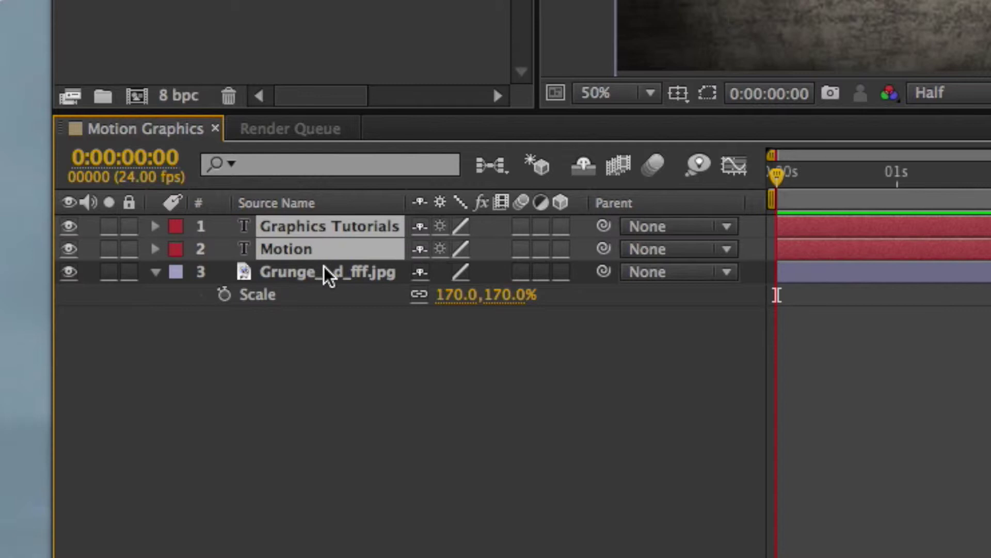
{"action": "left_click", "coordinate": [324, 272], "text": "shift"}
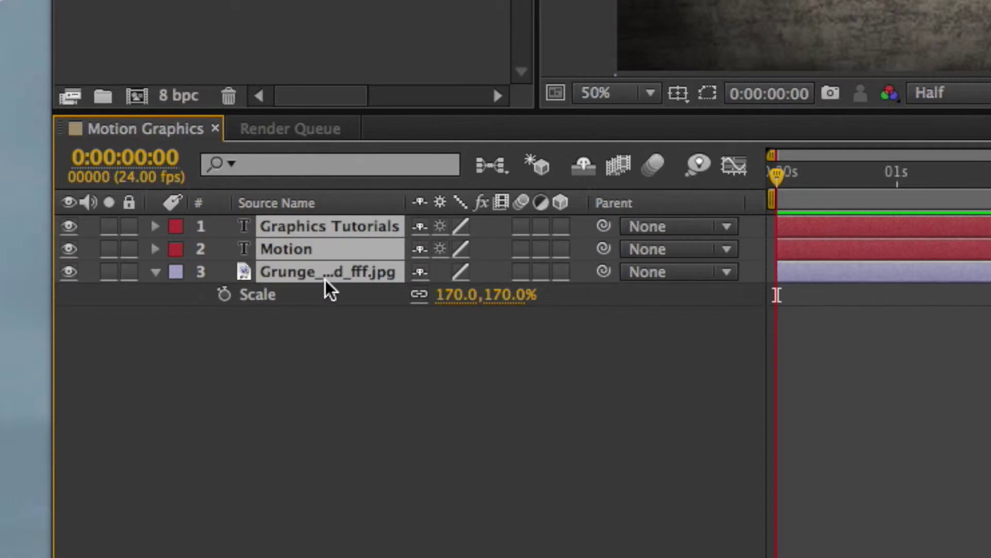
{"action": "left_click", "coordinate": [561, 274]}
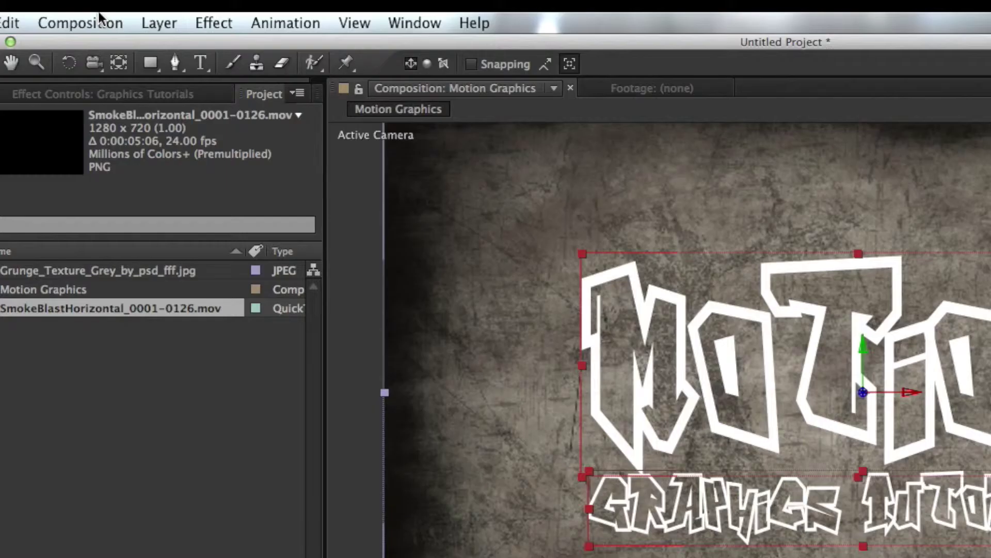
Add a two-node camera named Camera 1 with the 35mm preset
{"action": "left_click", "coordinate": [160, 22]}
{"action": "mouse_move", "coordinate": [182, 62]}
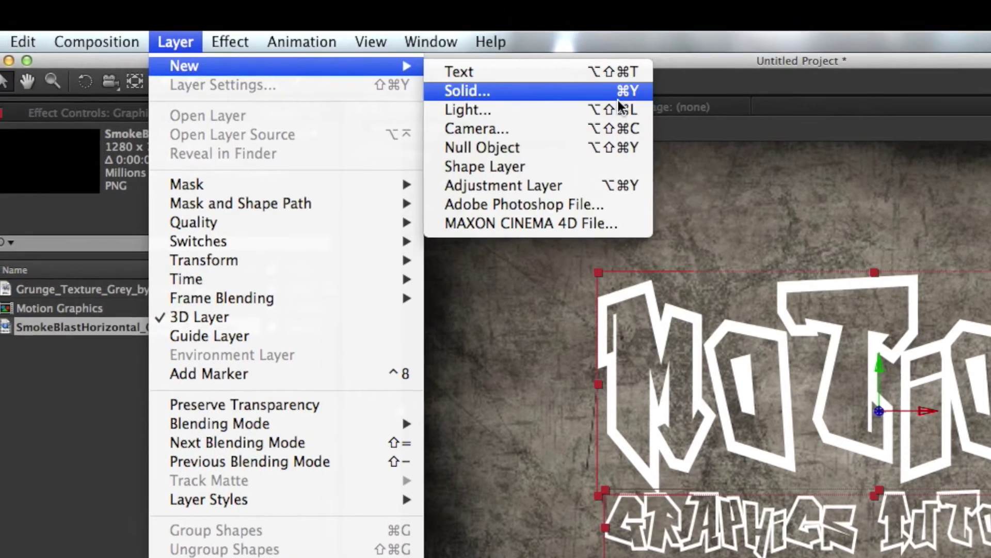
{"action": "left_click", "coordinate": [563, 125]}
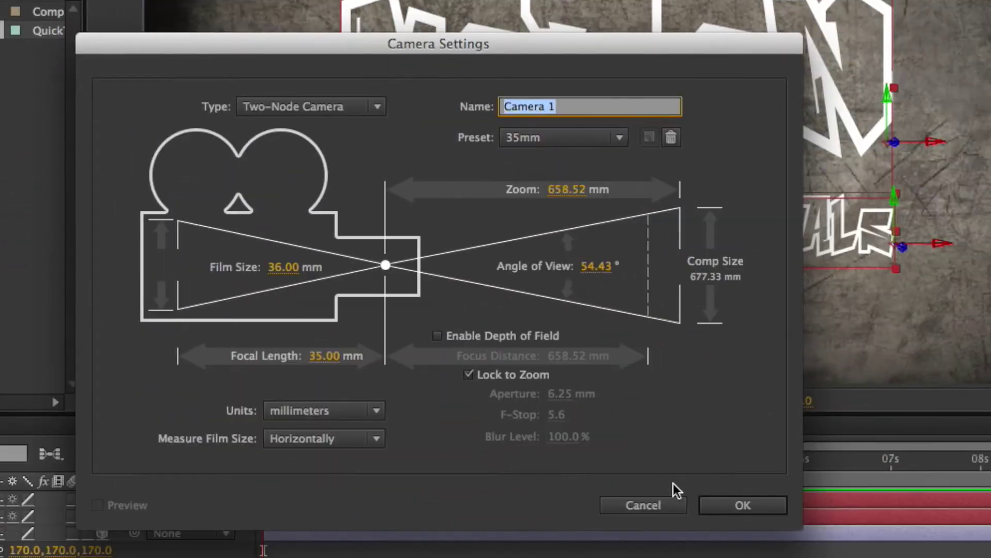
{"action": "left_click", "coordinate": [748, 503]}
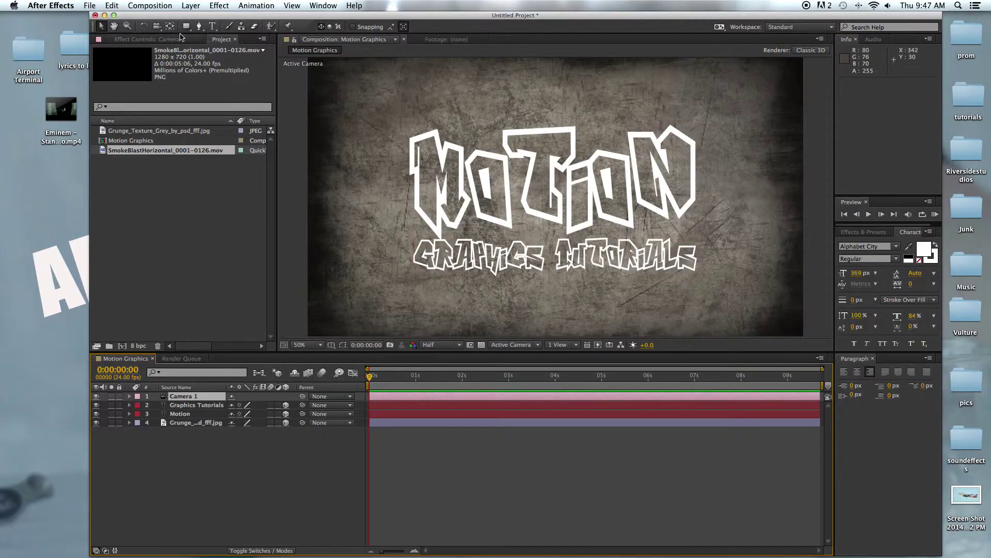
Pull both text layers about 316 px off the grunge background in Z and orbit the camera to a slightly angled view
{"action": "left_click", "coordinate": [161, 29]}
{"action": "left_click_drag", "start_coordinate": [620, 252], "coordinate": [435, 330]}
{"action": "left_click", "coordinate": [202, 406]}
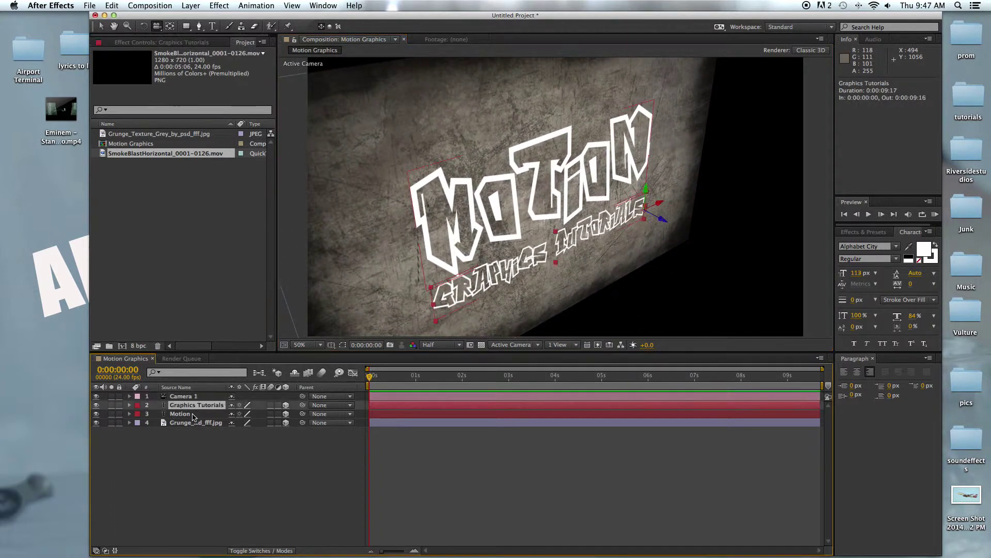
{"action": "left_click", "coordinate": [194, 415], "text": "shift"}
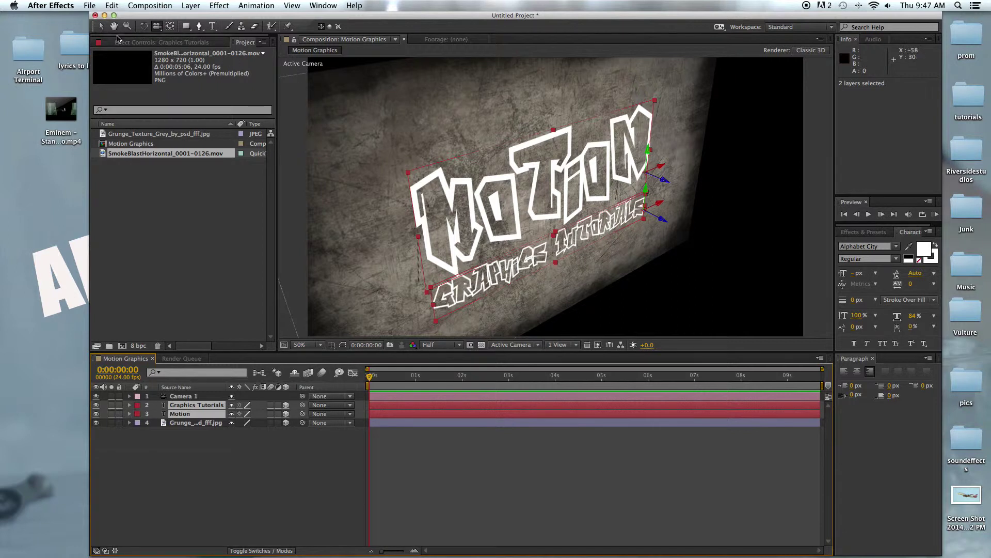
{"action": "left_click", "coordinate": [102, 26]}
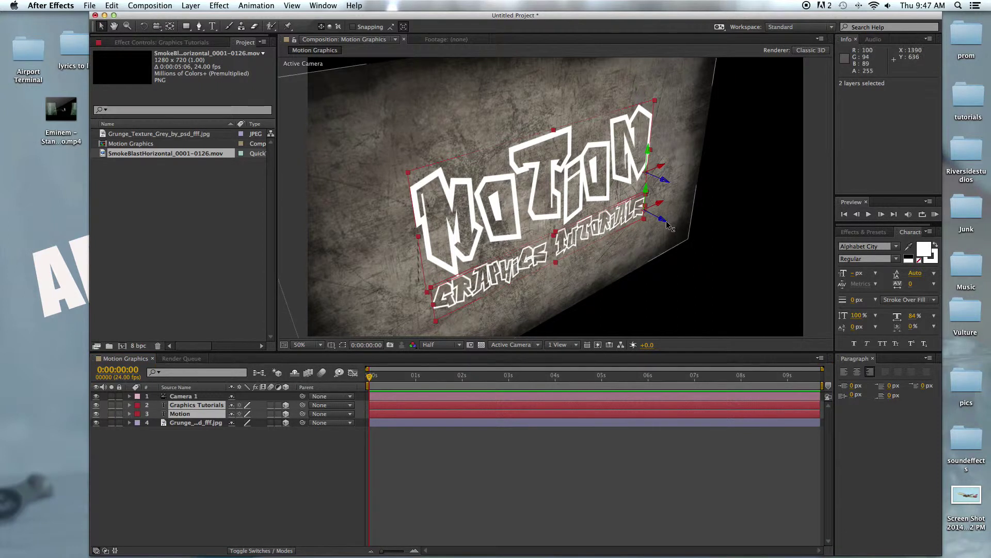
{"action": "left_click_drag", "start_coordinate": [668, 224], "coordinate": [726, 277]}
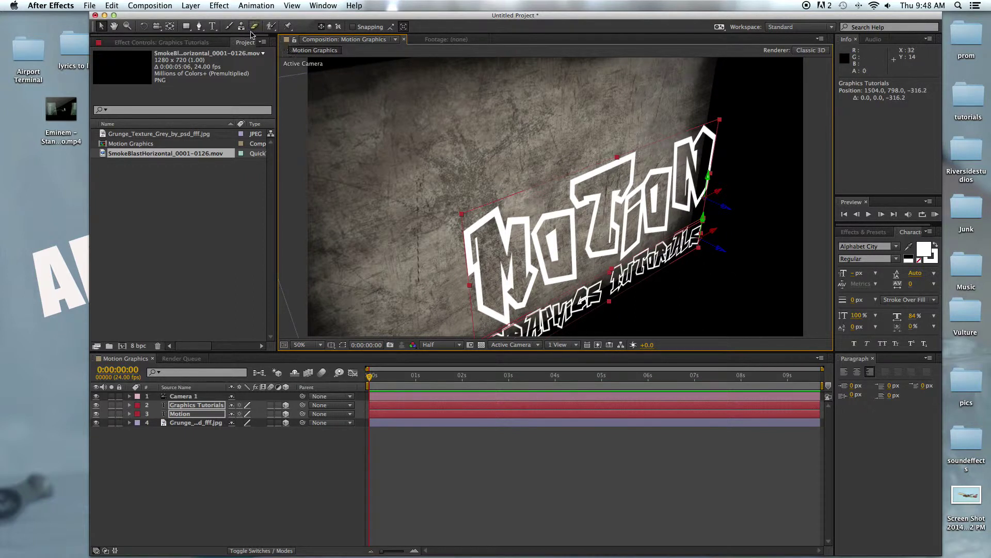
{"action": "left_click", "coordinate": [157, 26]}
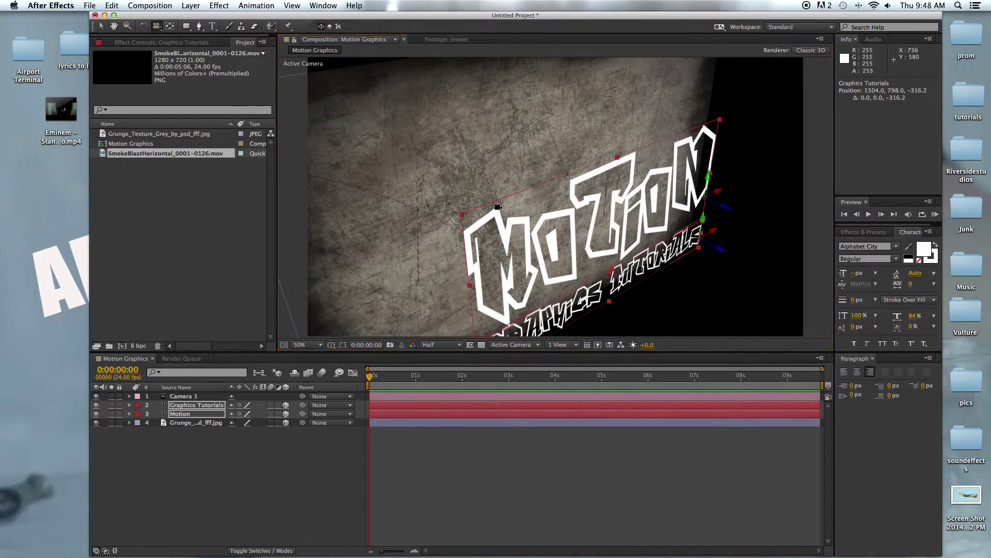
{"action": "left_click_drag", "start_coordinate": [585, 247], "coordinate": [532, 224]}
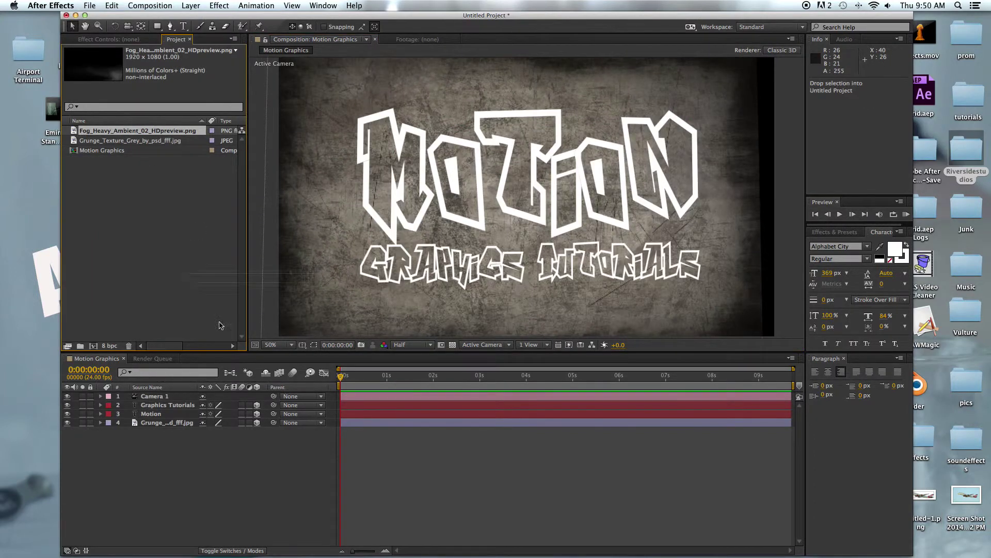
Add Fog_Heavy_Ambient_02_HDpreview.png below Camera 1, scale it to 128%, position it over the title and make it a 3D layer
{"action": "left_click_drag", "start_coordinate": [220, 326], "coordinate": [160, 401]}
{"action": "mouse_move", "coordinate": [729, 292]}
{"action": "left_mouse_down"}
{"action": "mouse_move", "coordinate": [678, 306]}
{"action": "mouse_move", "coordinate": [737, 295]}
{"action": "left_mouse_up"}
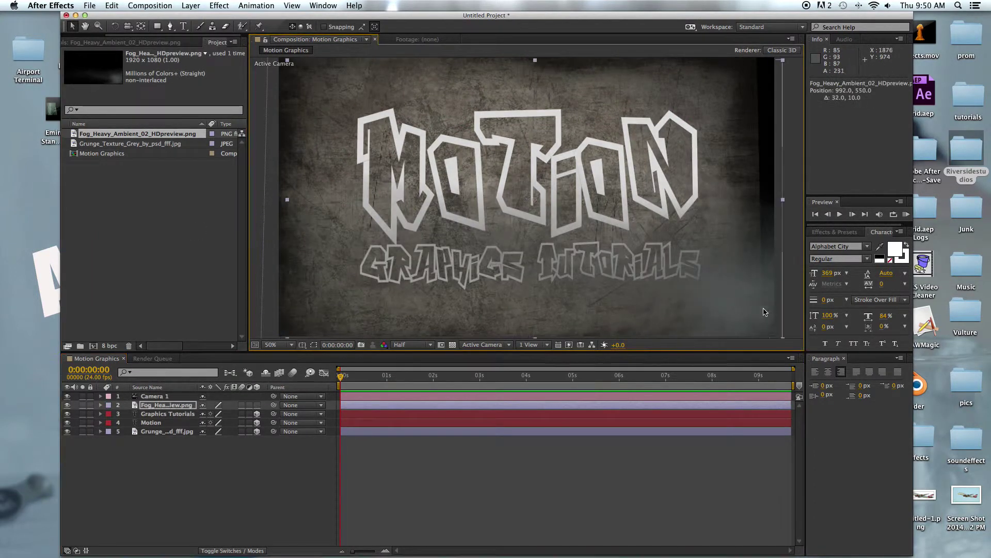
{"action": "left_click", "coordinate": [166, 405]}
{"action": "key", "text": "s"}
{"action": "left_click_drag", "start_coordinate": [214, 413], "coordinate": [229, 414]}
{"action": "left_click_drag", "start_coordinate": [716, 307], "coordinate": [662, 274]}
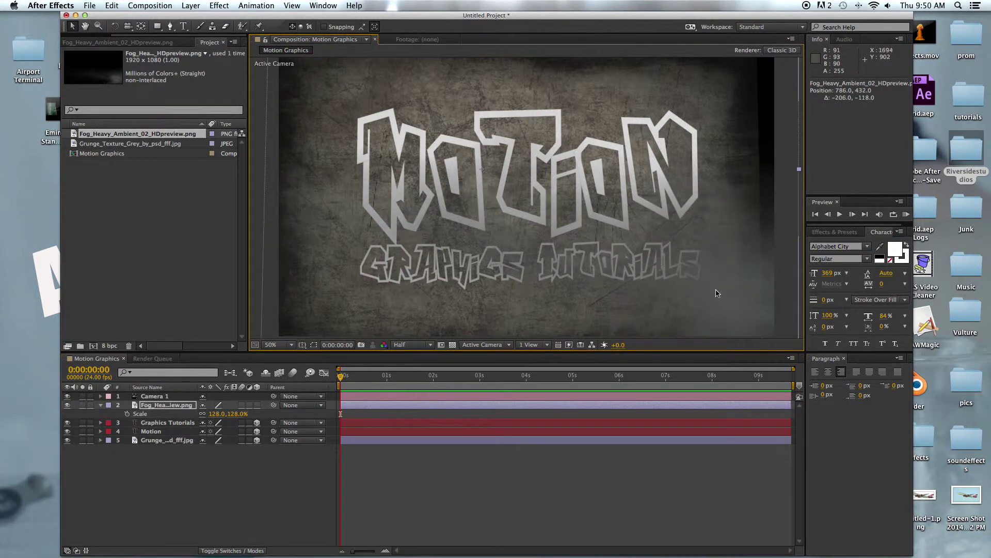
{"action": "left_click_drag", "start_coordinate": [551, 279], "coordinate": [576, 300]}
{"action": "left_click", "coordinate": [257, 404]}
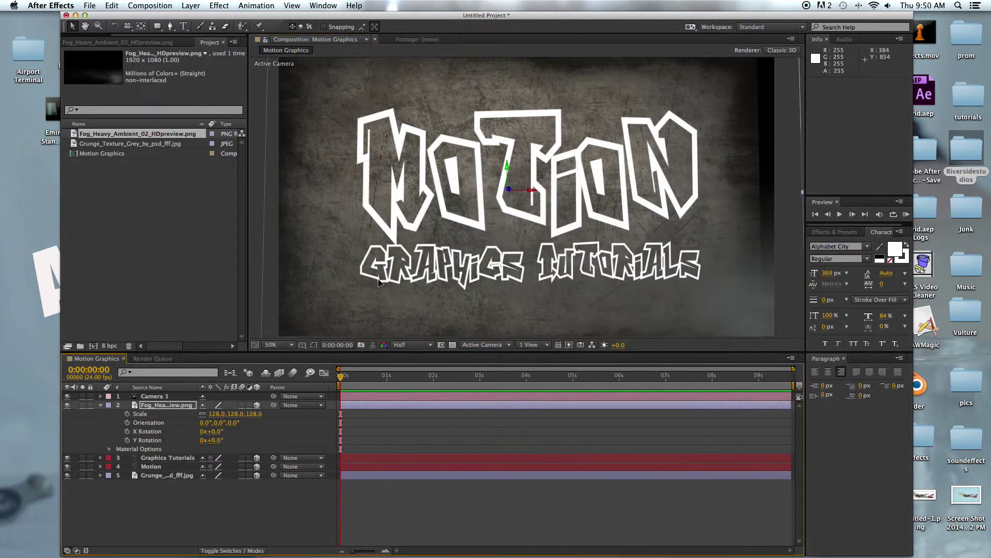
{"action": "mouse_move", "coordinate": [377, 275]}
{"action": "left_mouse_down"}
{"action": "mouse_move", "coordinate": [390, 285]}
{"action": "mouse_move", "coordinate": [355, 248]}
{"action": "mouse_move", "coordinate": [381, 281]}
{"action": "left_mouse_up"}
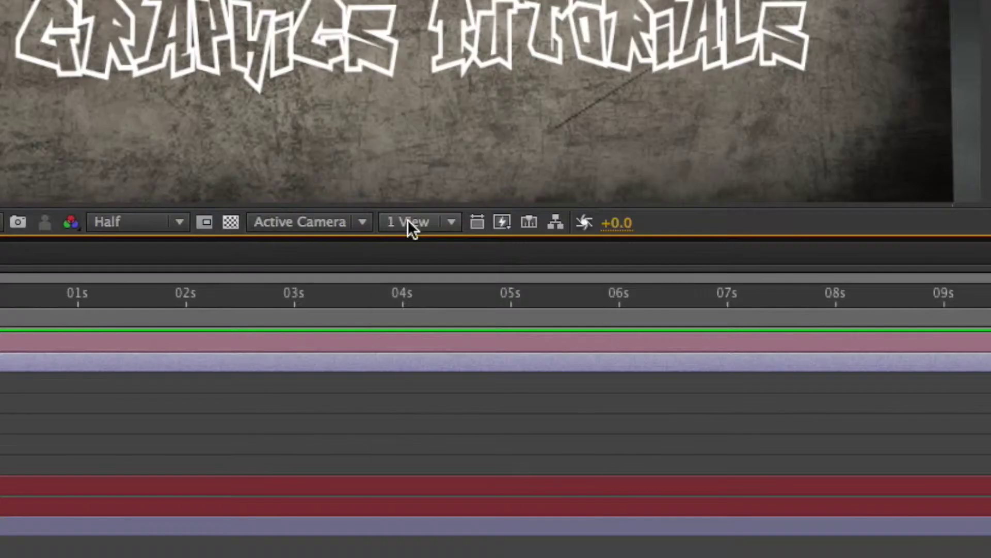
Using a two-view layout, move the fog layer in front of the text towards the camera, to about 339, 299, -859
{"action": "left_click", "coordinate": [529, 345]}
{"action": "left_click", "coordinate": [541, 365]}
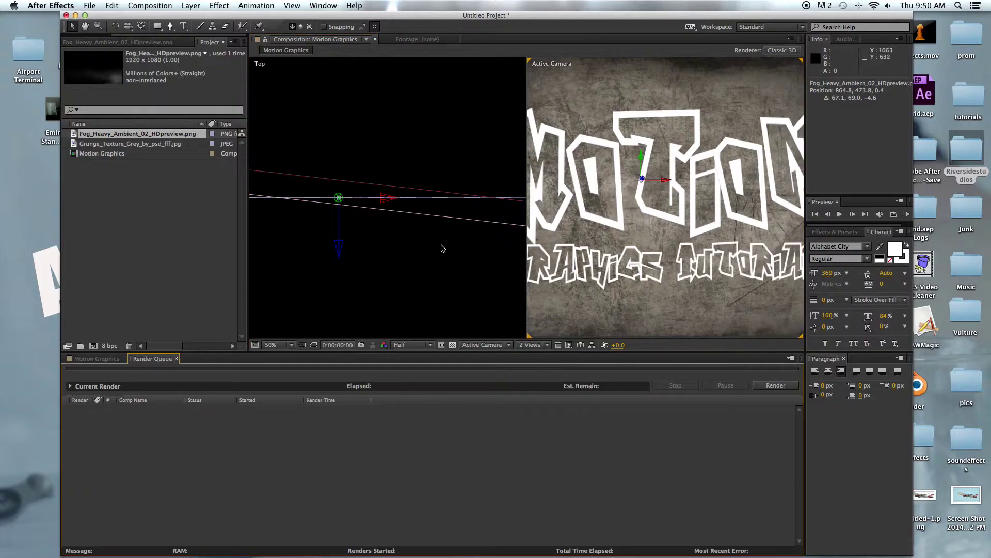
{"action": "scroll", "coordinate": [375, 270], "scroll_direction": "up", "scroll_amount": 4}
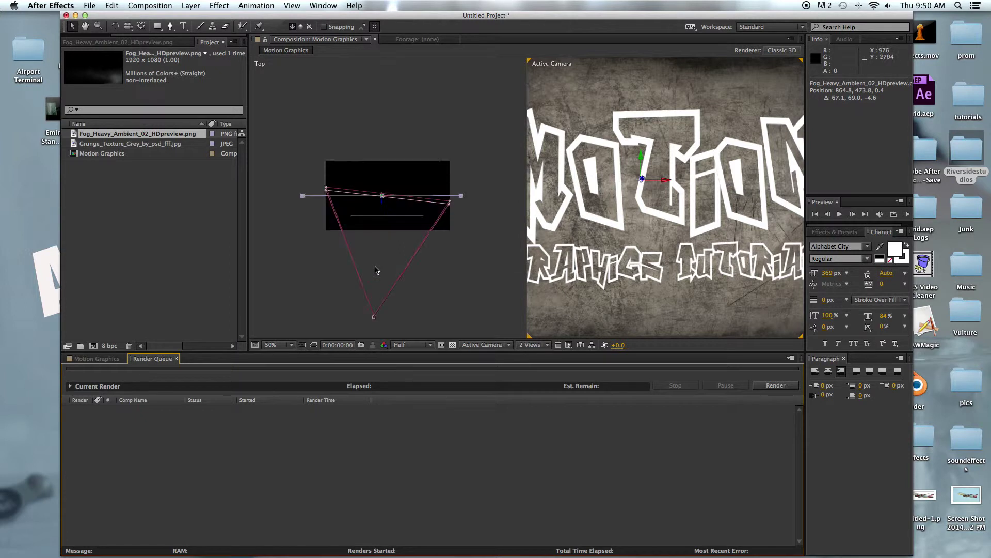
{"action": "left_click_drag", "start_coordinate": [376, 207], "coordinate": [376, 217]}
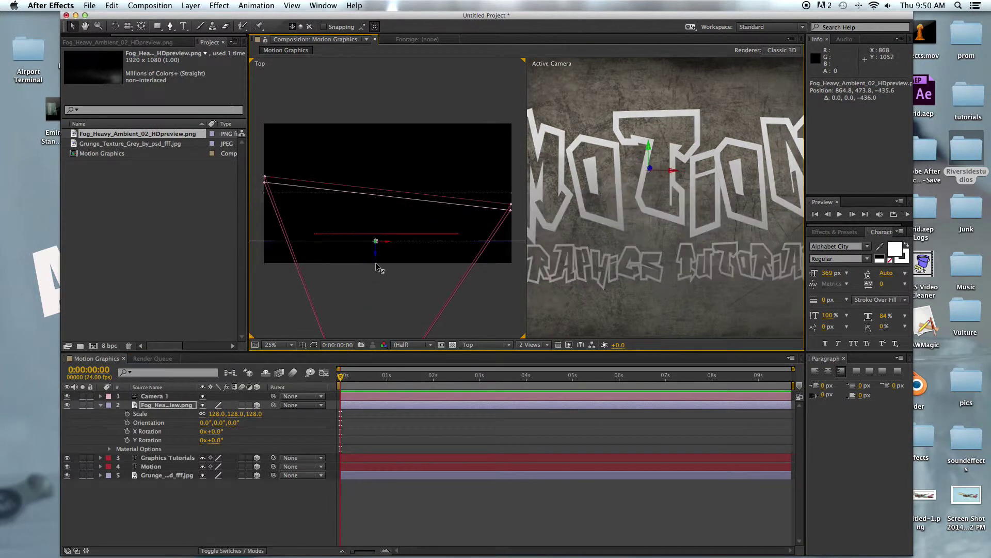
{"action": "left_click_drag", "start_coordinate": [380, 289], "coordinate": [390, 324]}
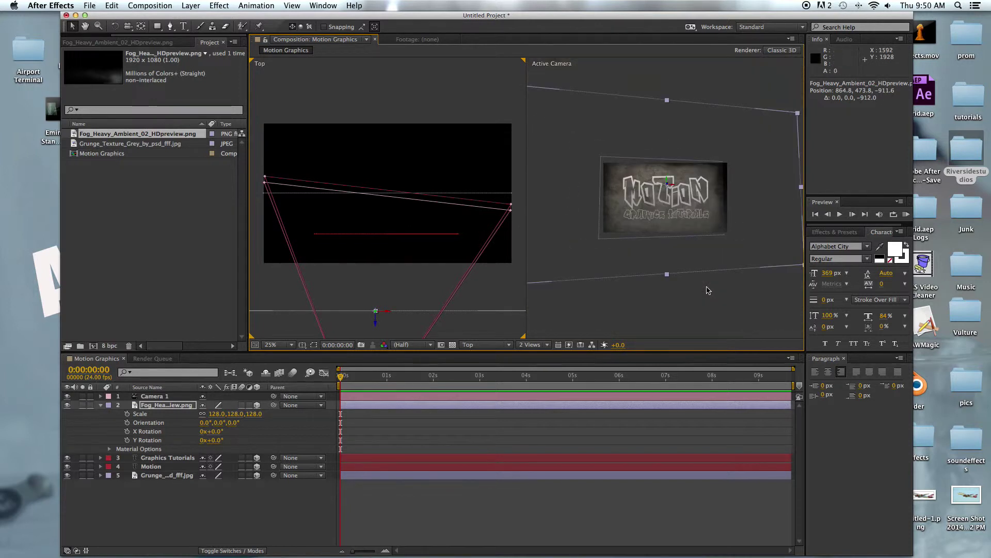
{"action": "left_click_drag", "start_coordinate": [759, 249], "coordinate": [680, 232]}
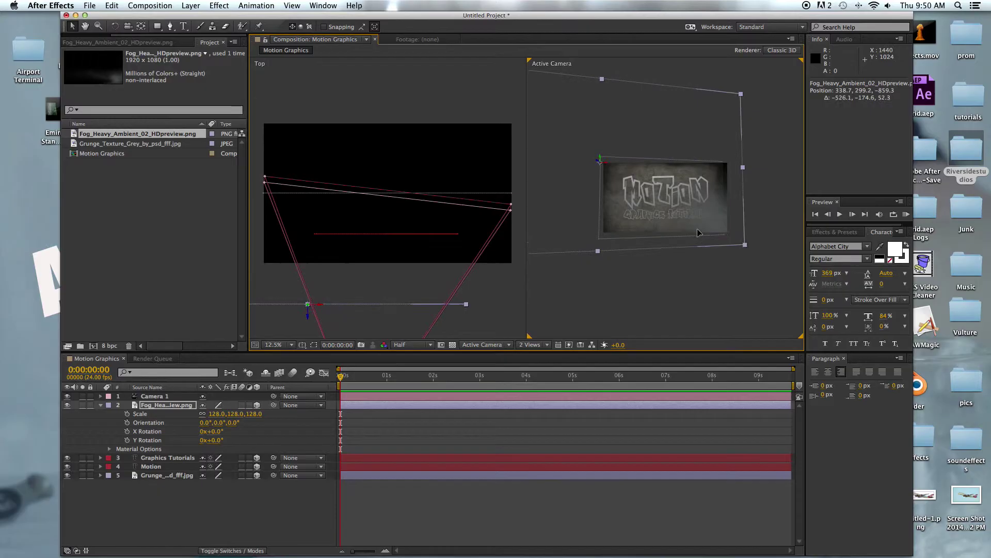
Turn on Depth of Field in the options of Camera 1
{"action": "left_click", "coordinate": [101, 404]}
{"action": "left_click", "coordinate": [101, 396]}
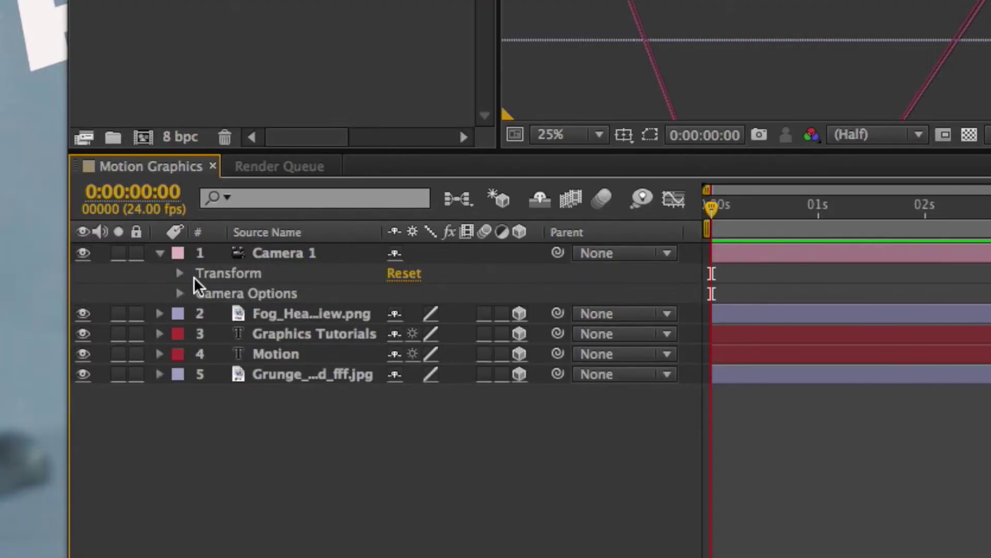
{"action": "left_click", "coordinate": [180, 292]}
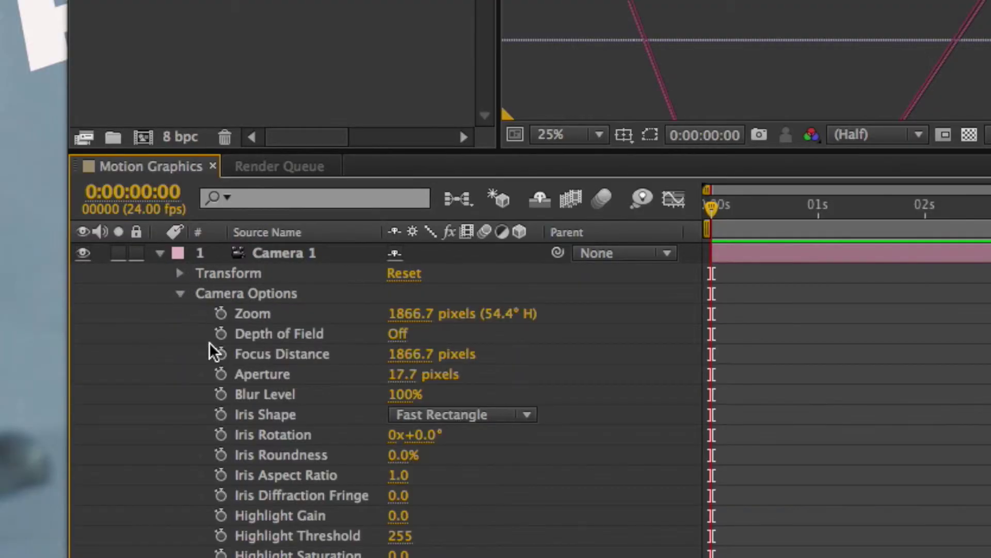
{"action": "left_click", "coordinate": [397, 335]}
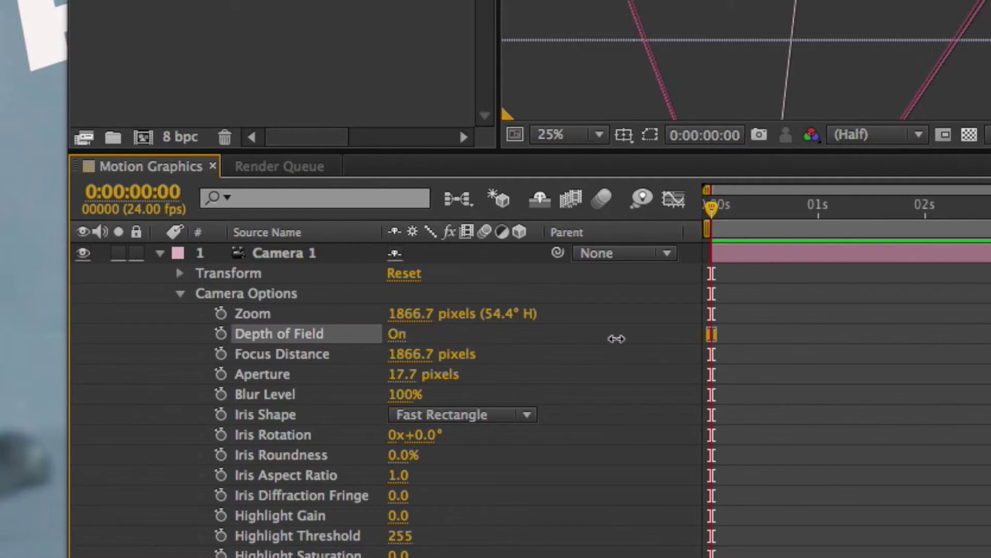
{"action": "left_click", "coordinate": [677, 335]}
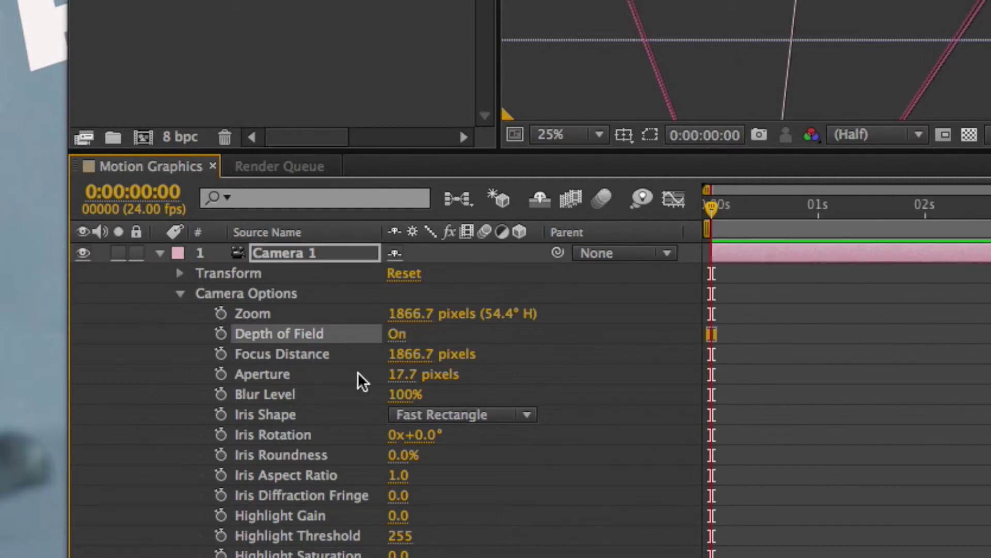
Raise the aperture of Camera 1 strongly and reduce its focus distance to adjust the depth-of-field blur on the title
{"action": "left_click_drag", "start_coordinate": [403, 372], "coordinate": [630, 373]}
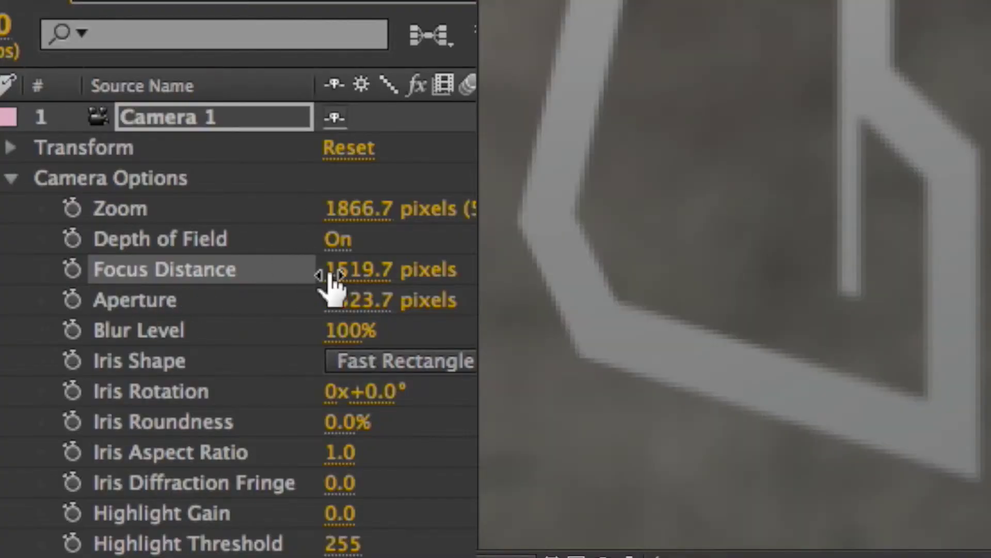
{"action": "left_click_drag", "start_coordinate": [361, 269], "coordinate": [284, 282]}
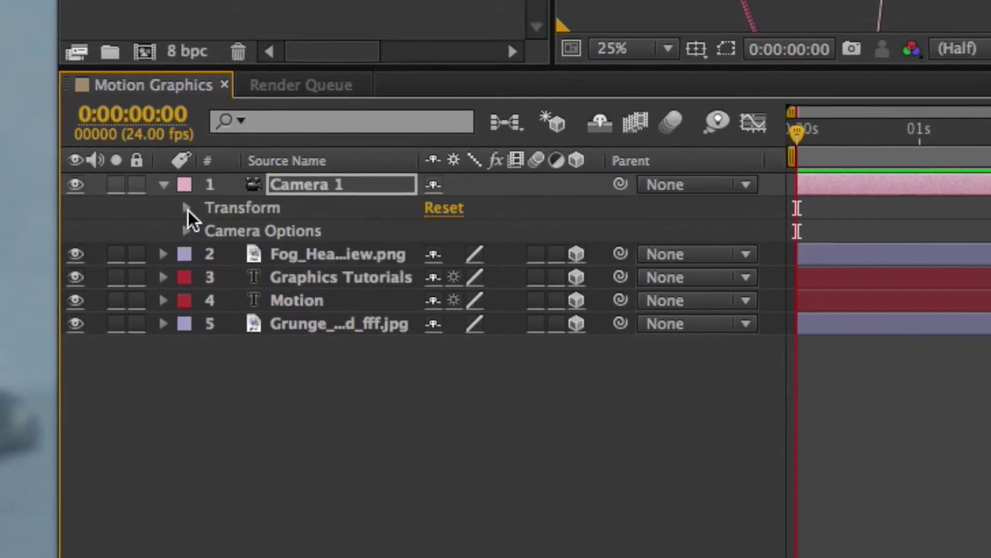
Add a position keyframe for Camera 1 at 0 s and end the work area at 4 s
{"action": "left_click", "coordinate": [11, 147]}
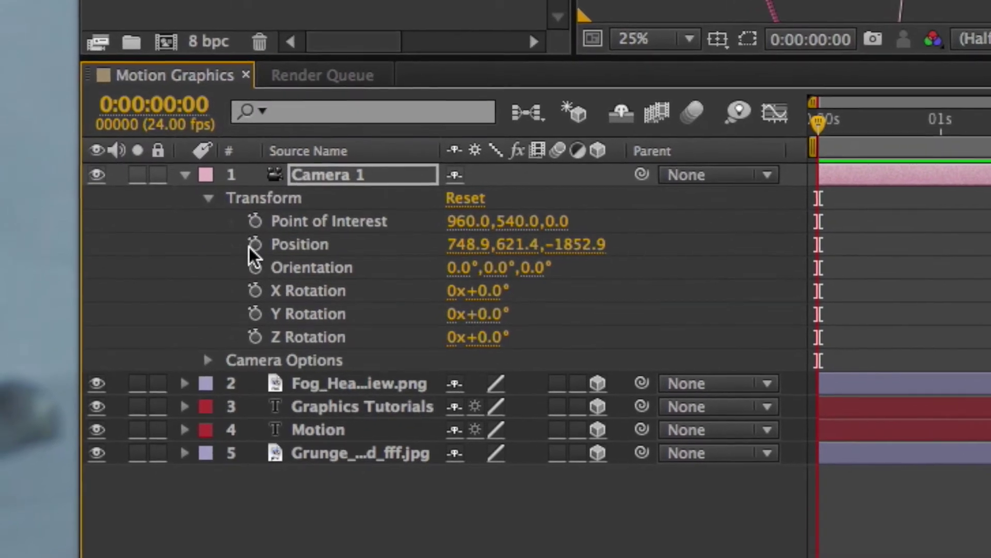
{"action": "left_click", "coordinate": [249, 248]}
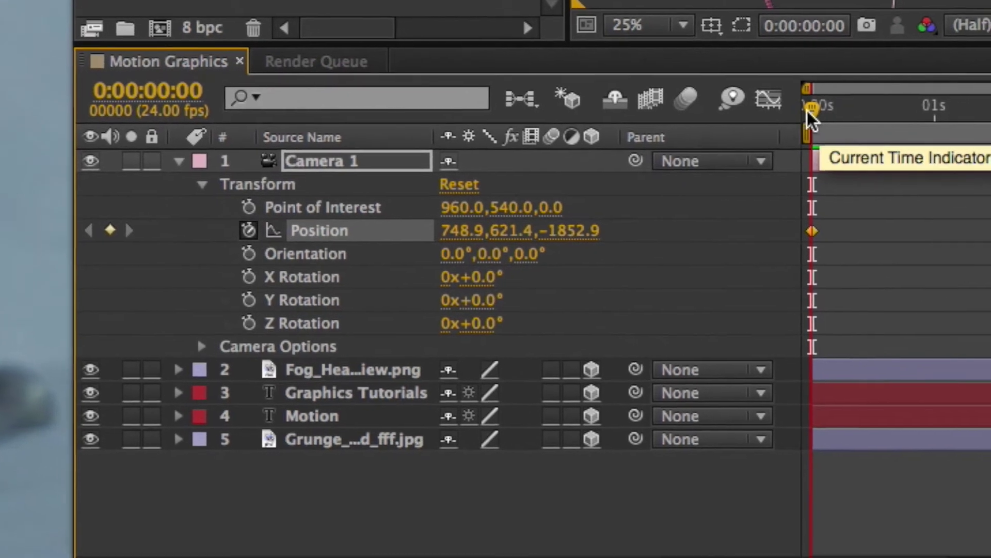
{"action": "left_click_drag", "start_coordinate": [819, 118], "coordinate": [873, 134]}
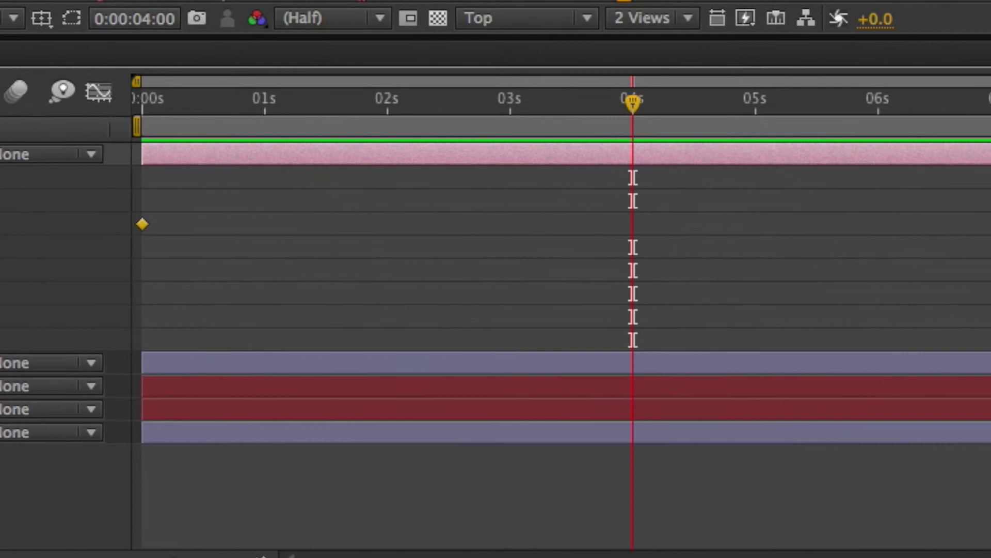
{"action": "left_click_drag", "start_coordinate": [990, 126], "coordinate": [803, 179]}
{"action": "left_click_drag", "start_coordinate": [659, 180], "coordinate": [617, 181]}
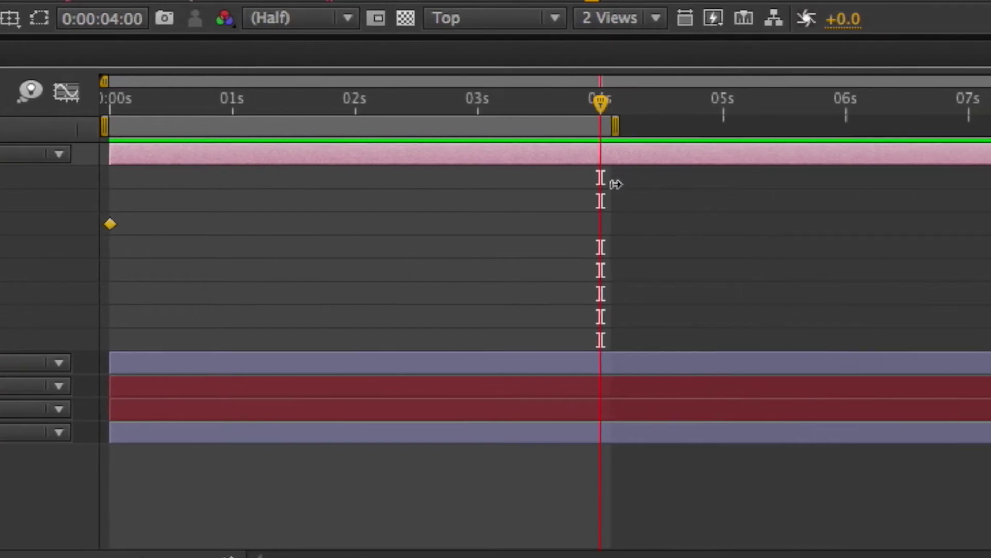
{"action": "left_click_drag", "start_coordinate": [593, 120], "coordinate": [599, 129]}
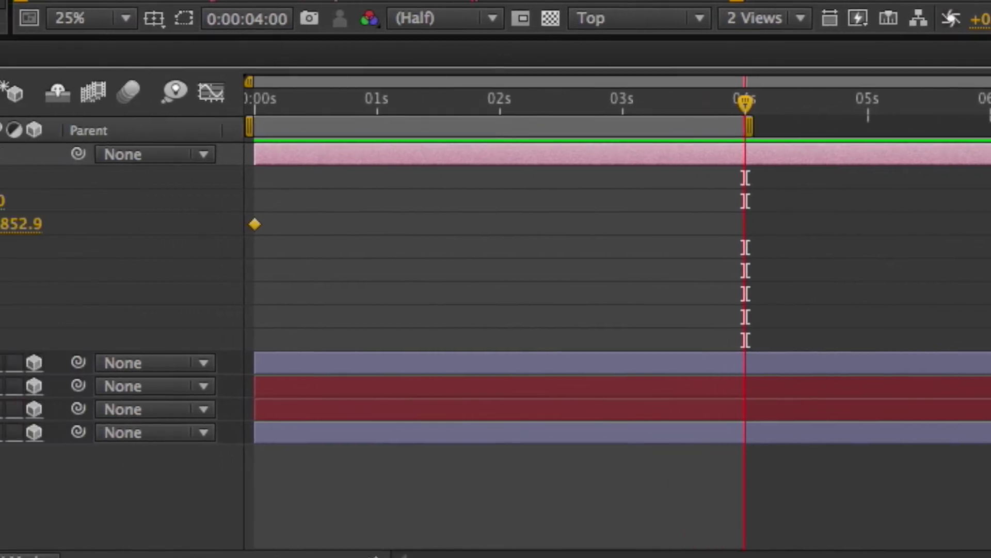
Shift Camera 1's X position to 1354.9 at 4 s for the second keyframe and scrub through the camera move
{"action": "left_click_drag", "start_coordinate": [341, 224], "coordinate": [350, 224]}
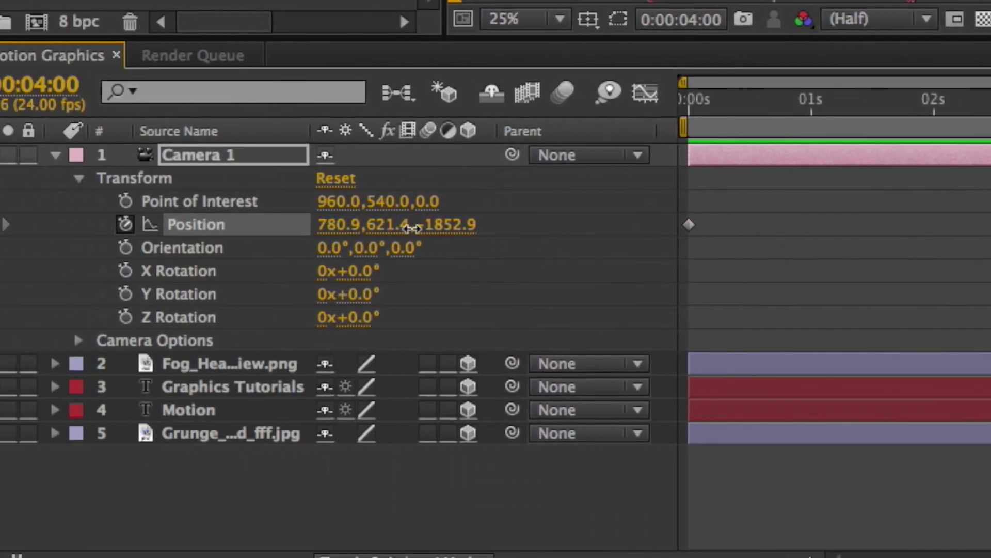
{"action": "left_click_drag", "start_coordinate": [645, 252], "coordinate": [894, 259]}
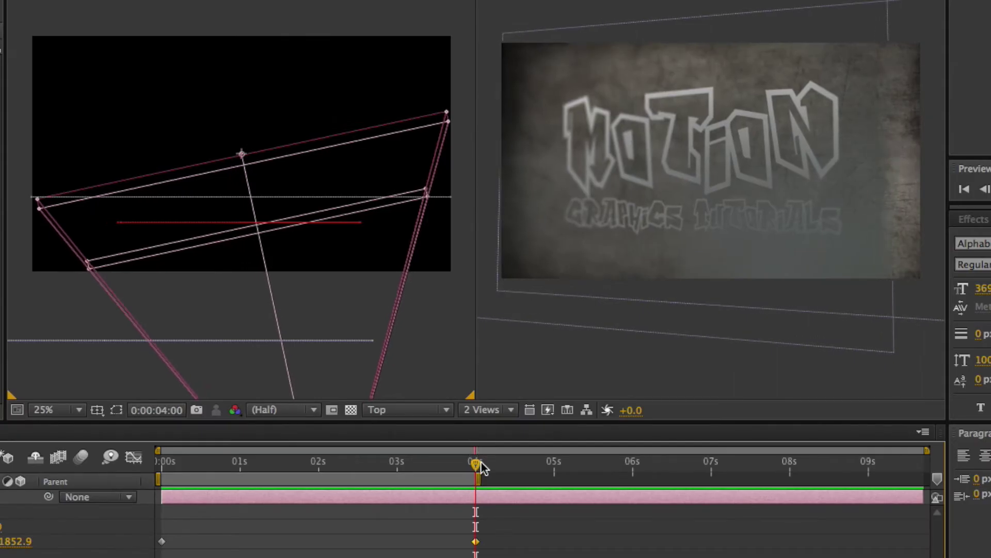
{"action": "left_click_drag", "start_coordinate": [447, 466], "coordinate": [475, 547]}
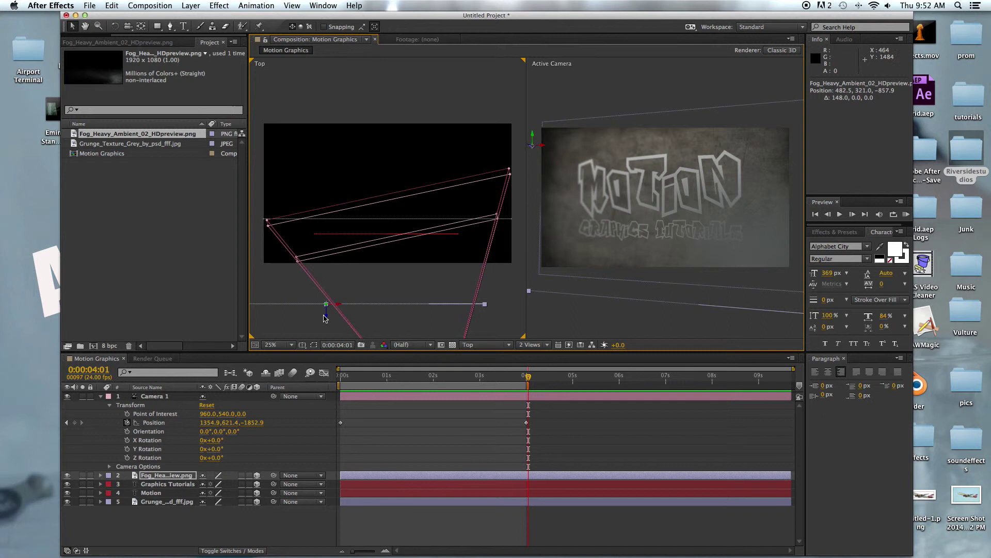
Reposition the fog layer in front of the title to about 814, 445, -630 and check it across the camera move
{"action": "left_click", "coordinate": [325, 326]}
{"action": "left_click", "coordinate": [325, 307]}
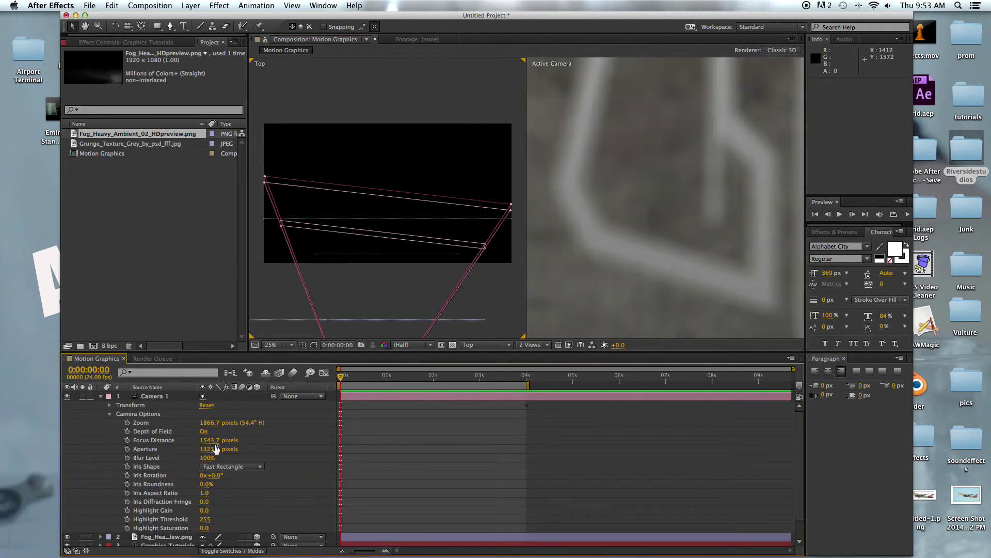
{"action": "left_click", "coordinate": [127, 440]}
{"action": "left_click_drag", "start_coordinate": [206, 440], "coordinate": [118, 434]}
{"action": "left_click_drag", "start_coordinate": [340, 376], "coordinate": [527, 377]}
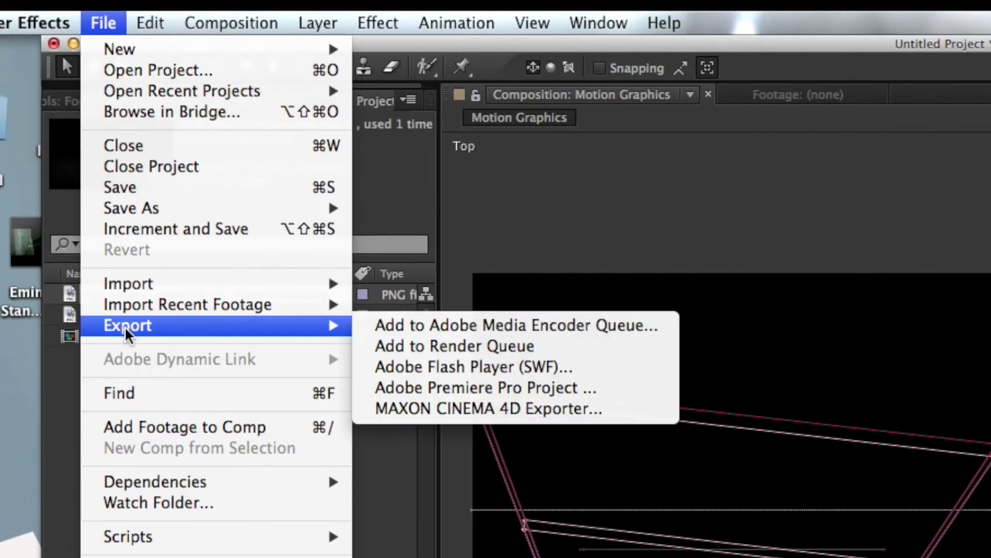
Add the Motion Graphics composition to the render queue and render it to Motion Graphics.mov with Best Settings and Lossless output
{"action": "left_click", "coordinate": [90, 6]}
{"action": "mouse_move", "coordinate": [101, 150]}
{"action": "left_click", "coordinate": [470, 347]}
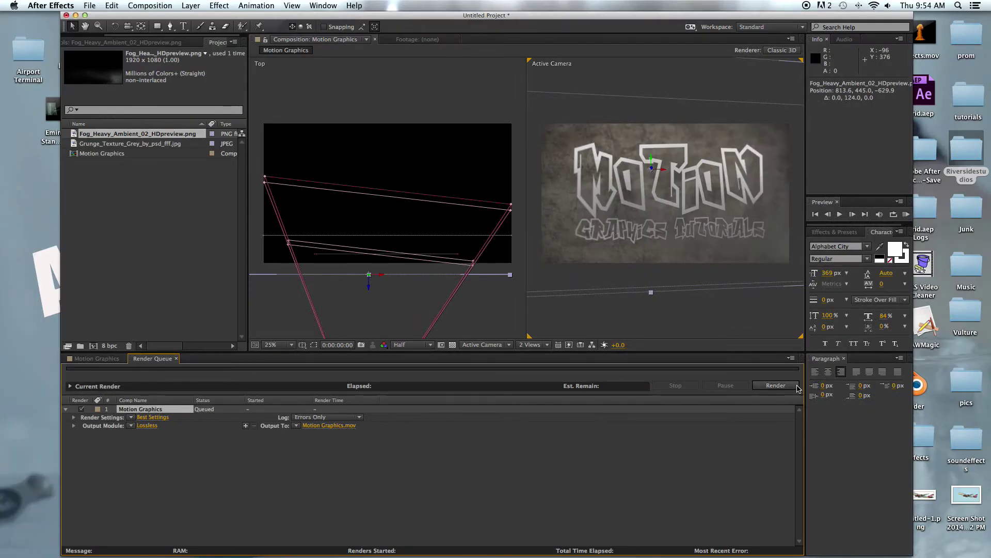
{"action": "left_click", "coordinate": [798, 387]}
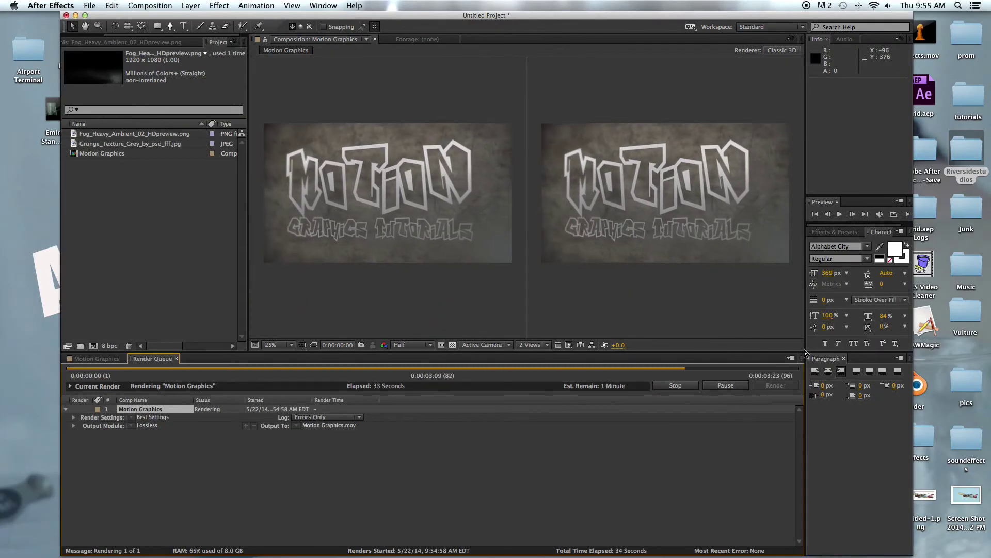